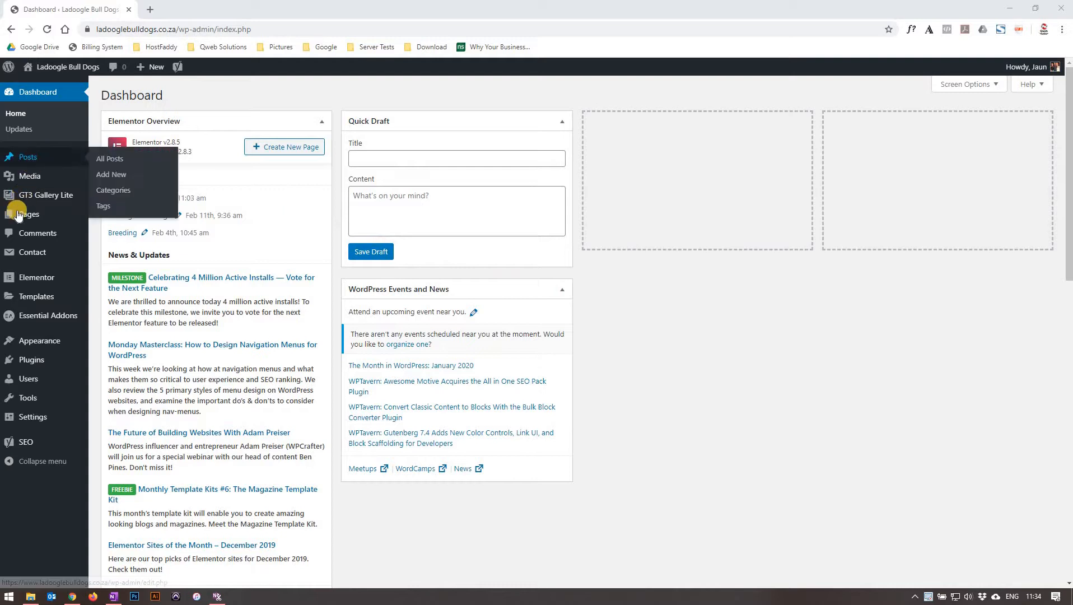
Open the Contact Us page from the site's page list for editing with Elementor
mouse_move(22, 214)
left_click(109, 220)
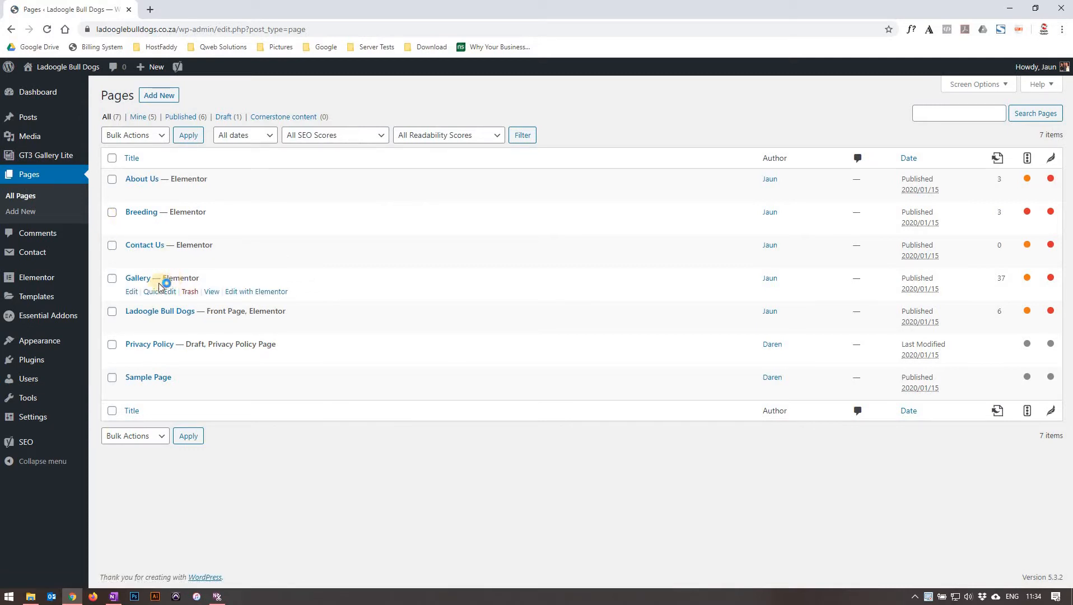
left_click(152, 250)
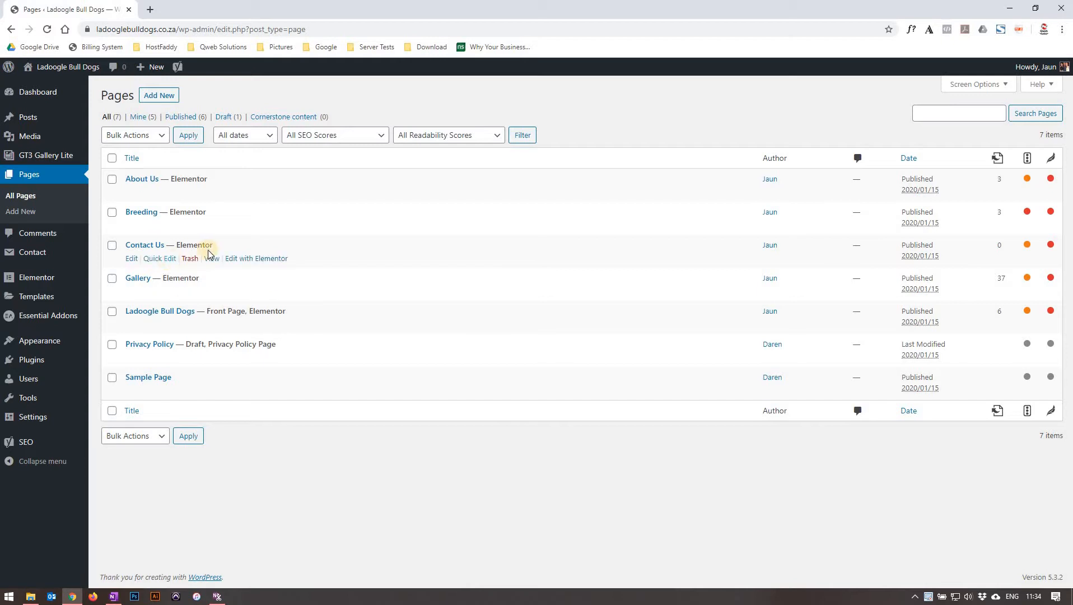
left_click(229, 258)
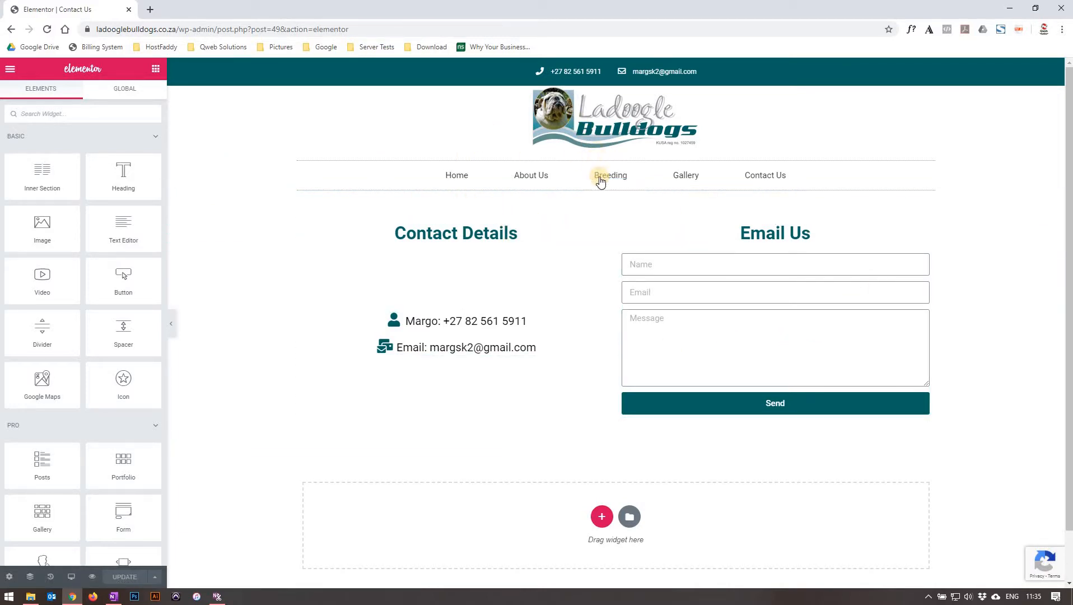
Examine the layout, structure, background overlay, border and shape divider settings of the section holding the Contact Details and Email Us headings
mouse_move(609, 205)
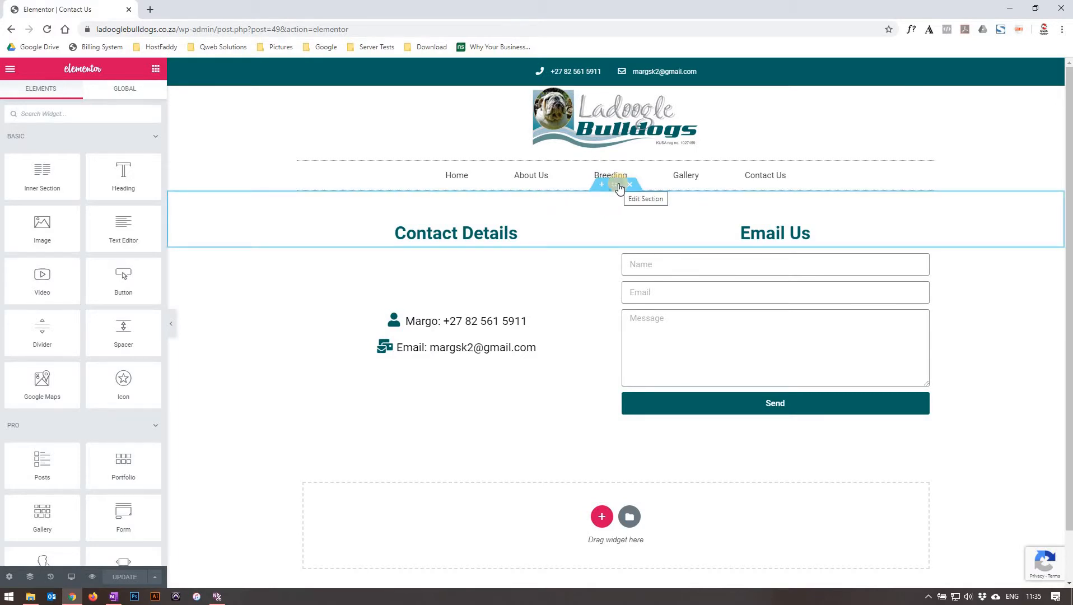
left_click(619, 186)
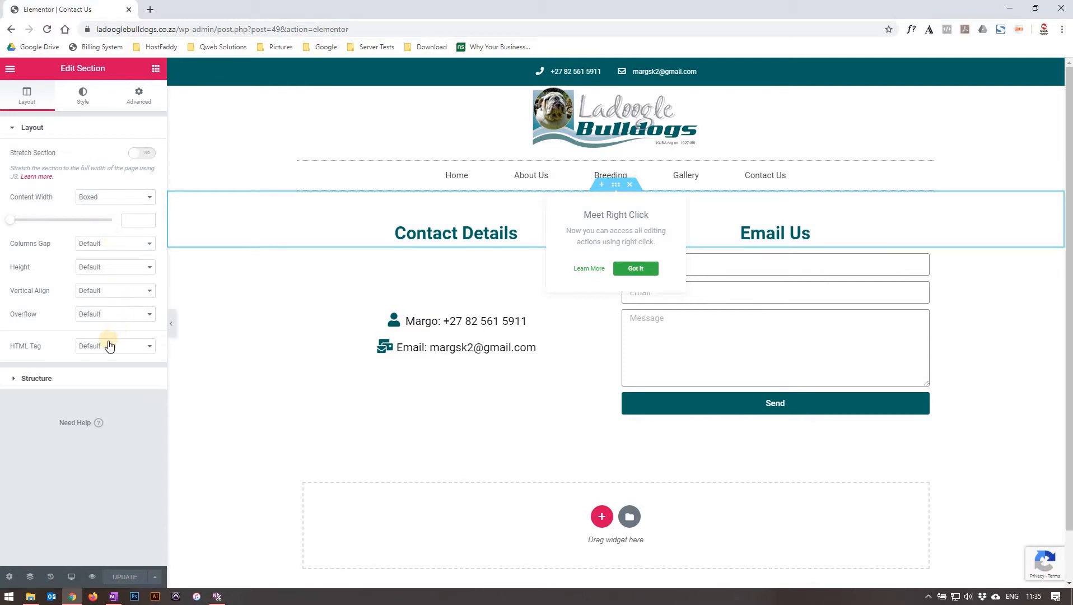
left_click(86, 379)
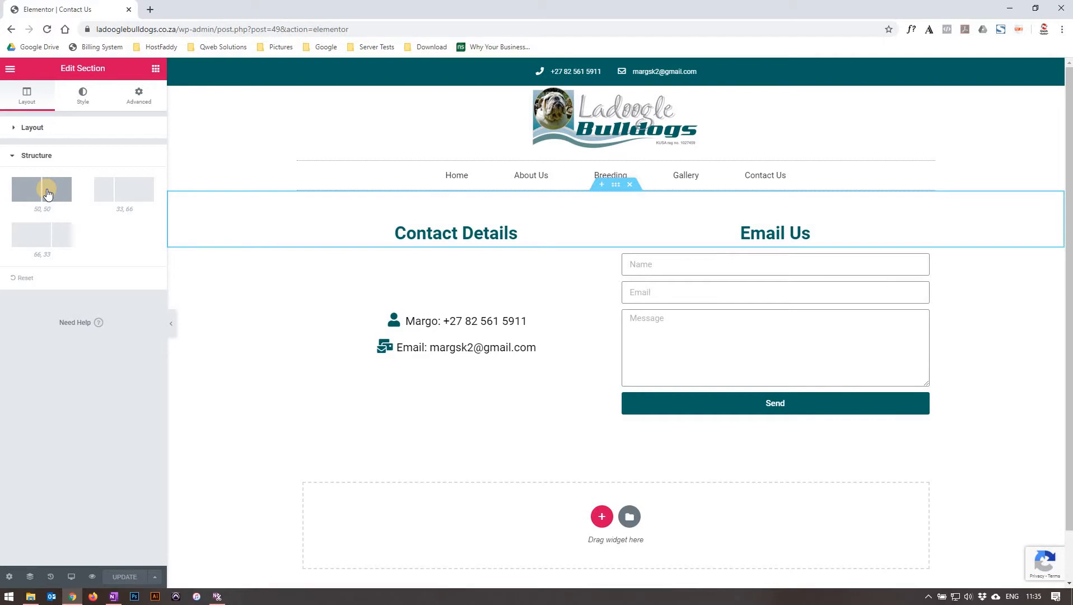
left_click(82, 98)
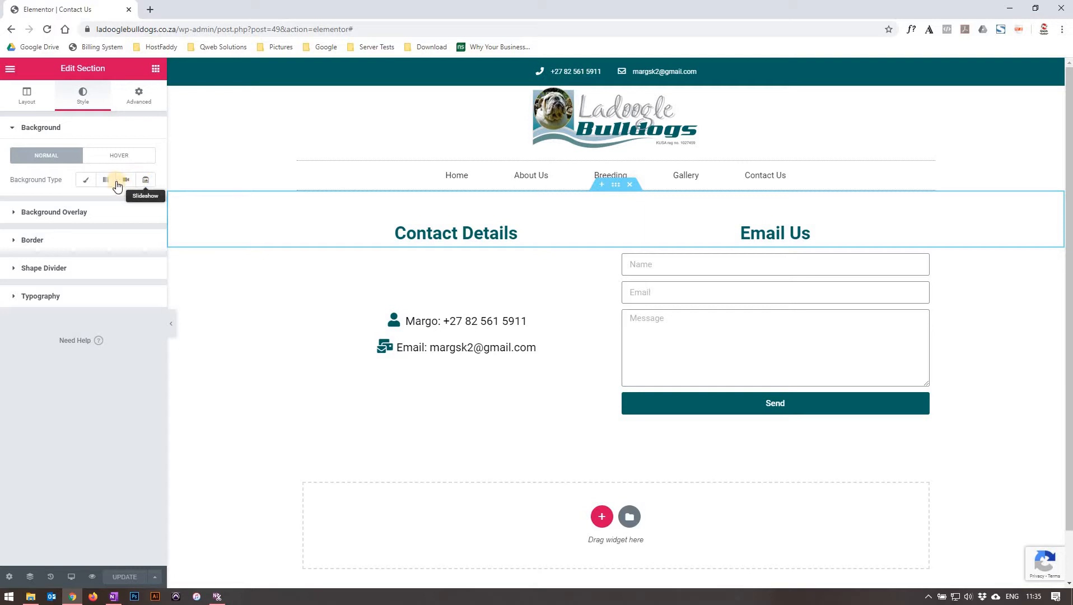
left_click(38, 211)
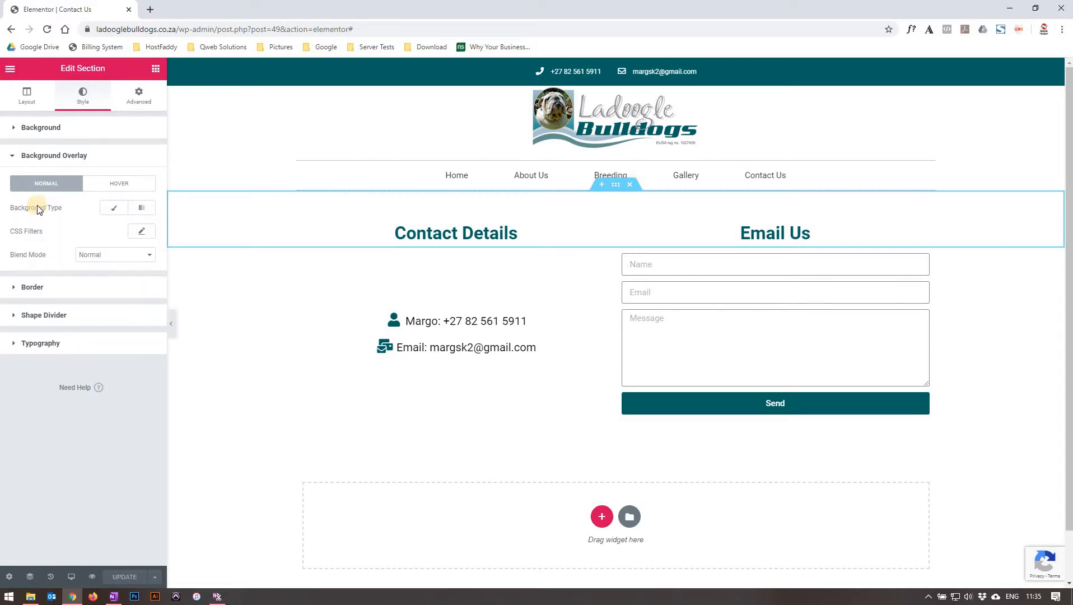
left_click(44, 286)
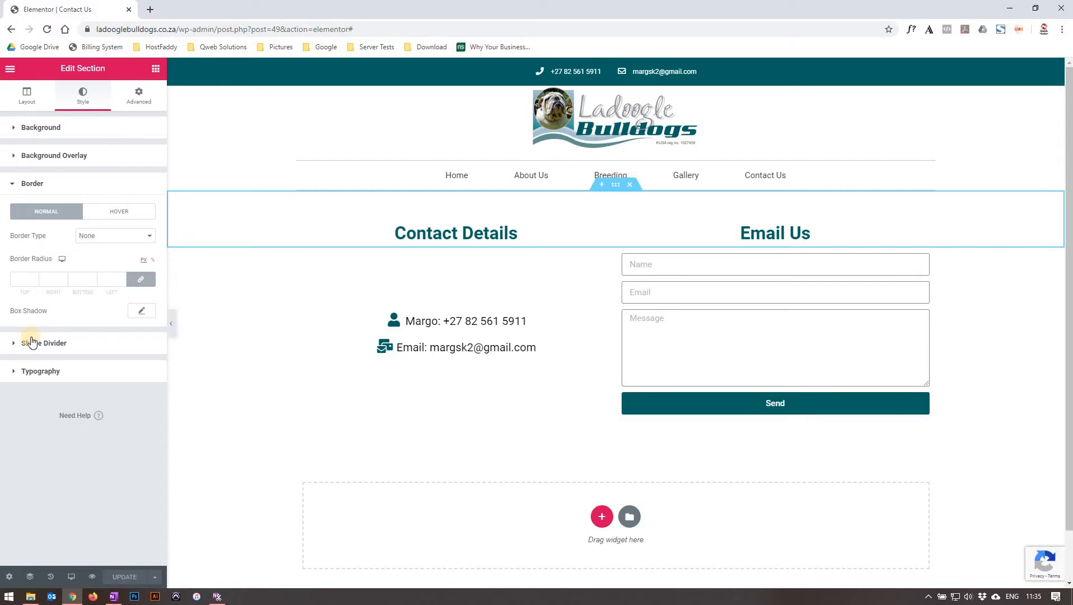
left_click(31, 342)
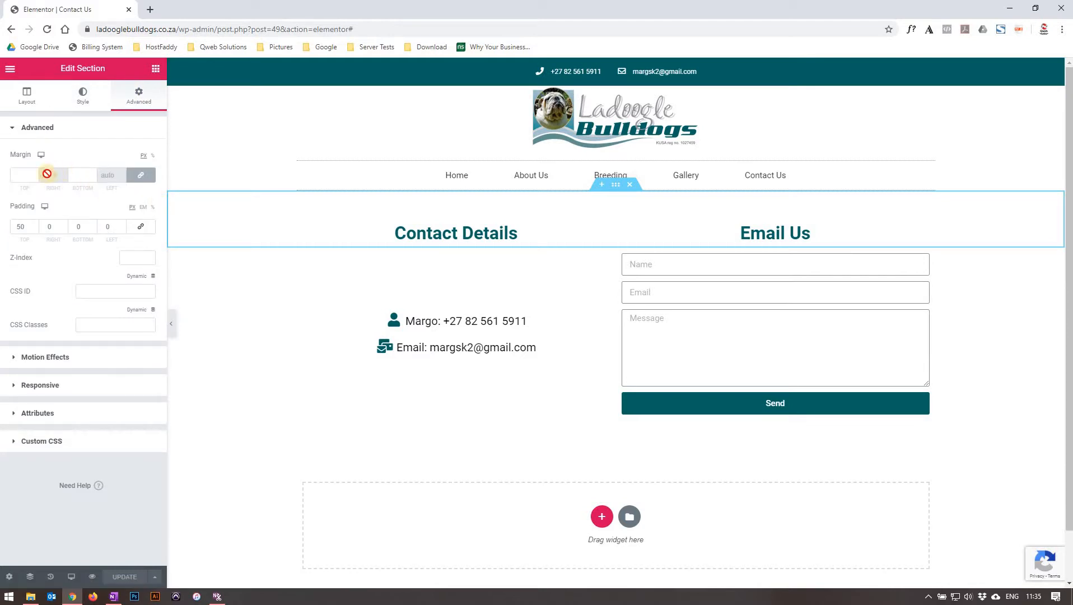
Try a top padding of 0 on the headings section and set it back to 50
double_click(22, 226)
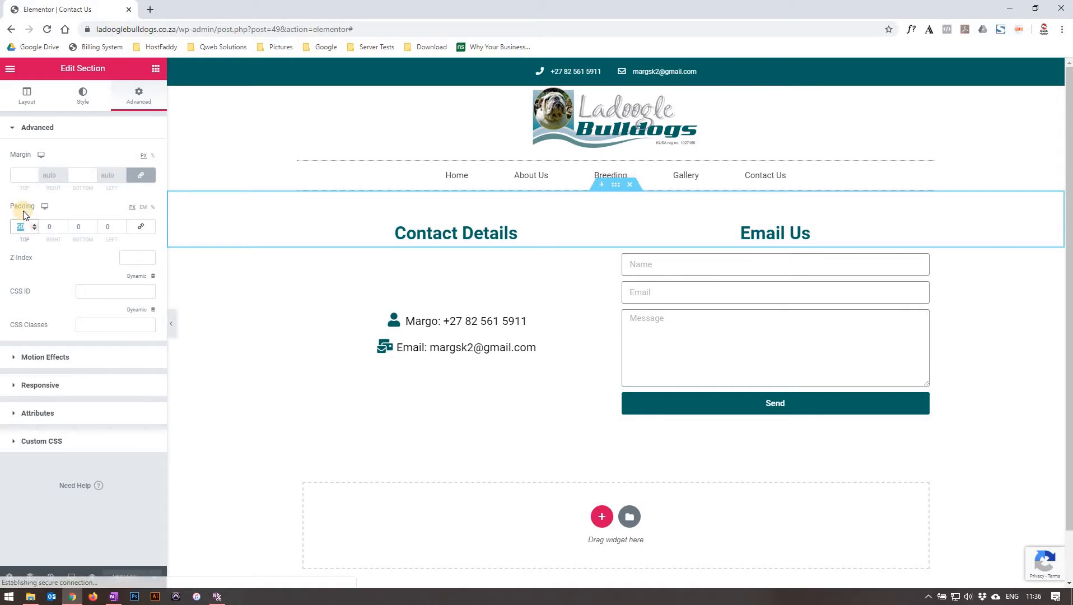
type("0")
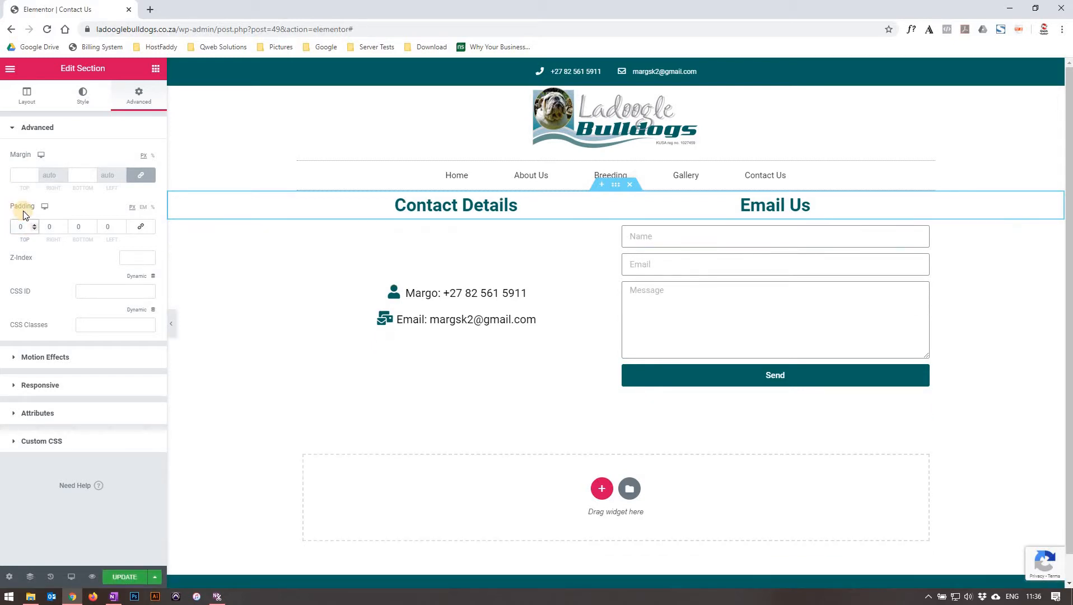
type("5")
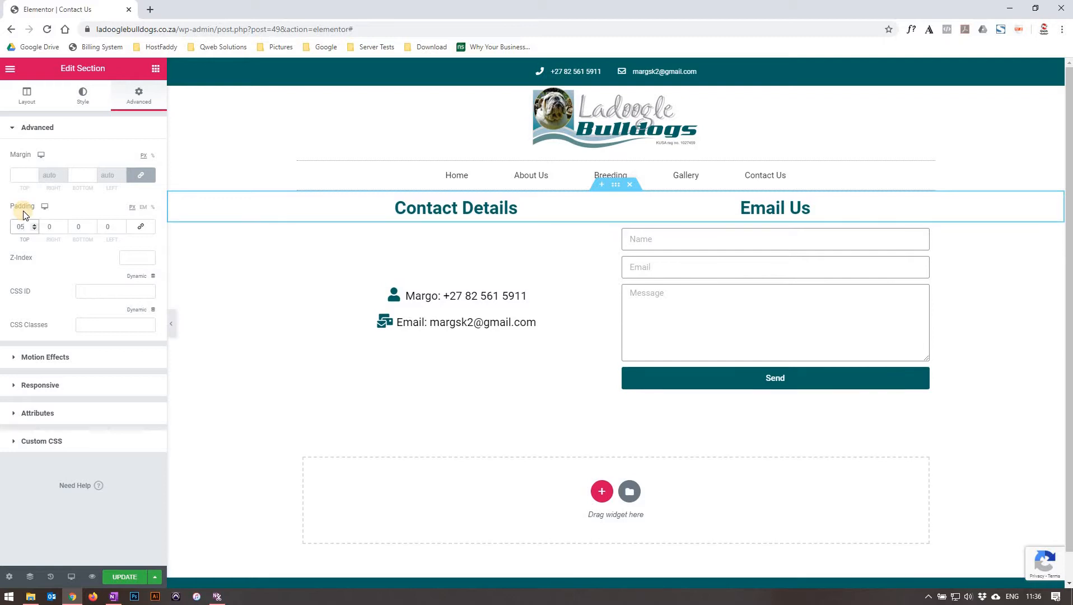
type("0")
key("Left")
key("Left")
key("BackSpace")
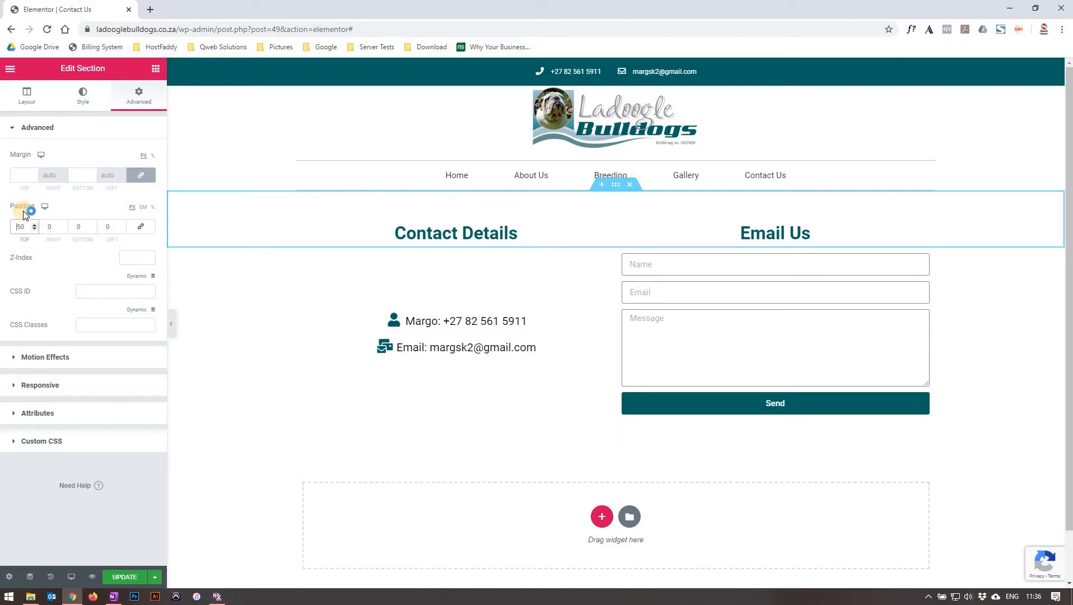
Review the headings section's motion effects and the Contact Details column's layout, style and advanced settings
left_click(86, 359)
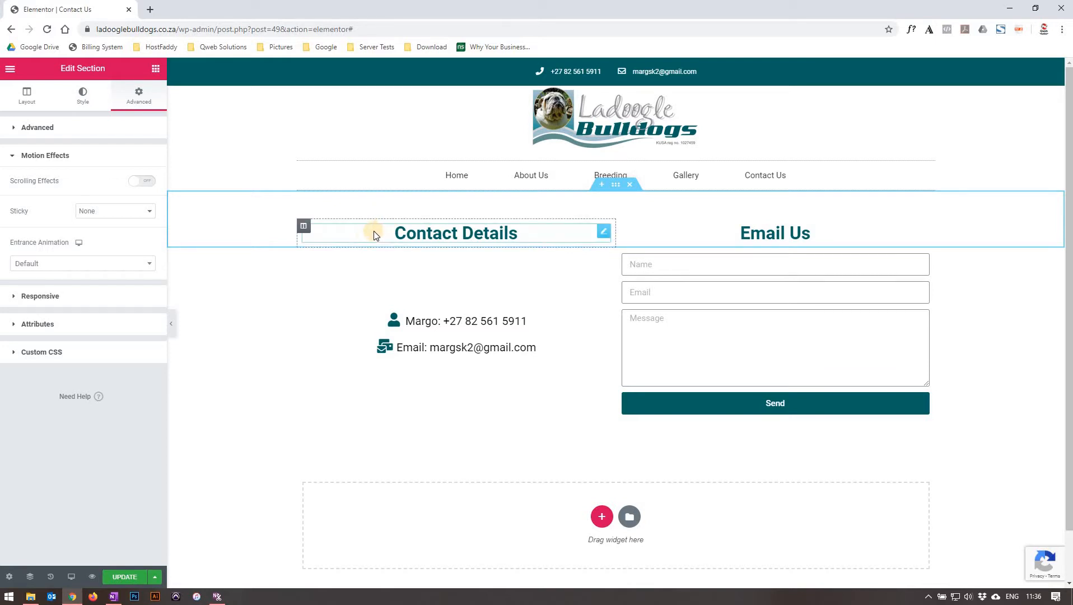
left_click(303, 227)
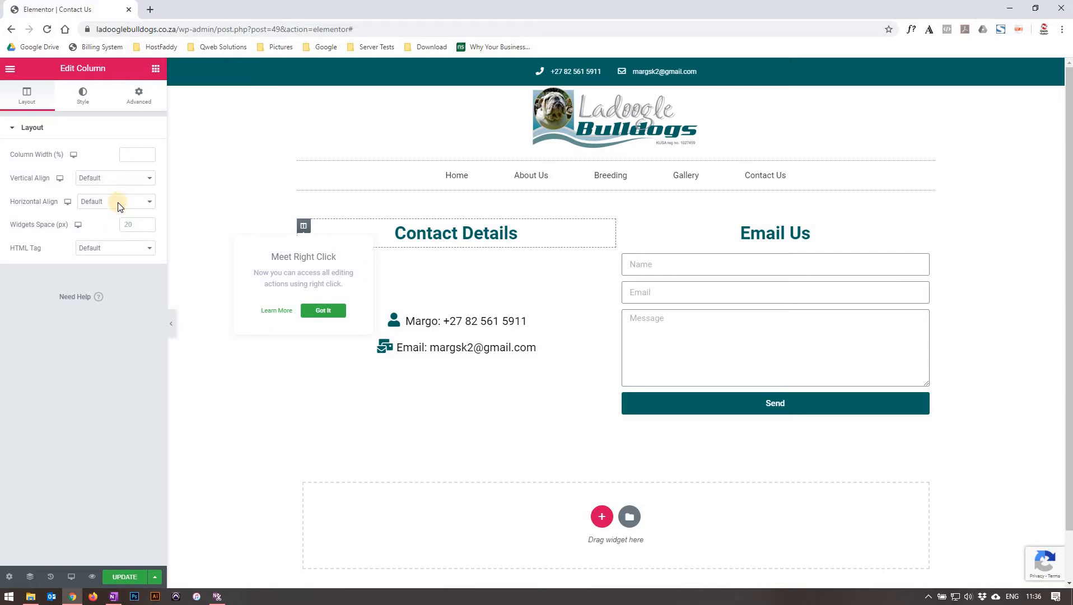
left_click(86, 100)
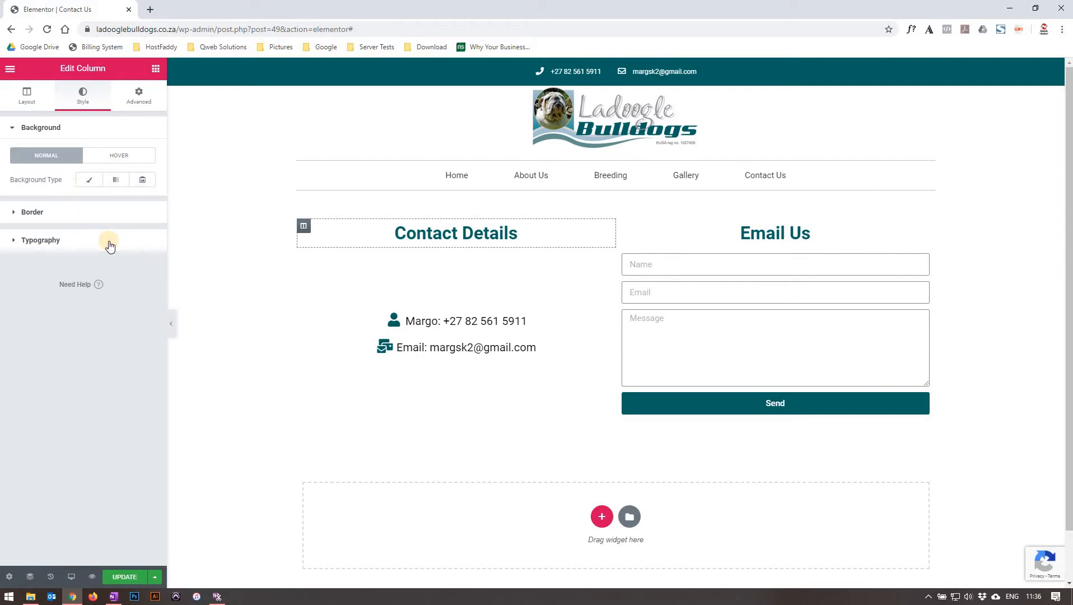
left_click(140, 95)
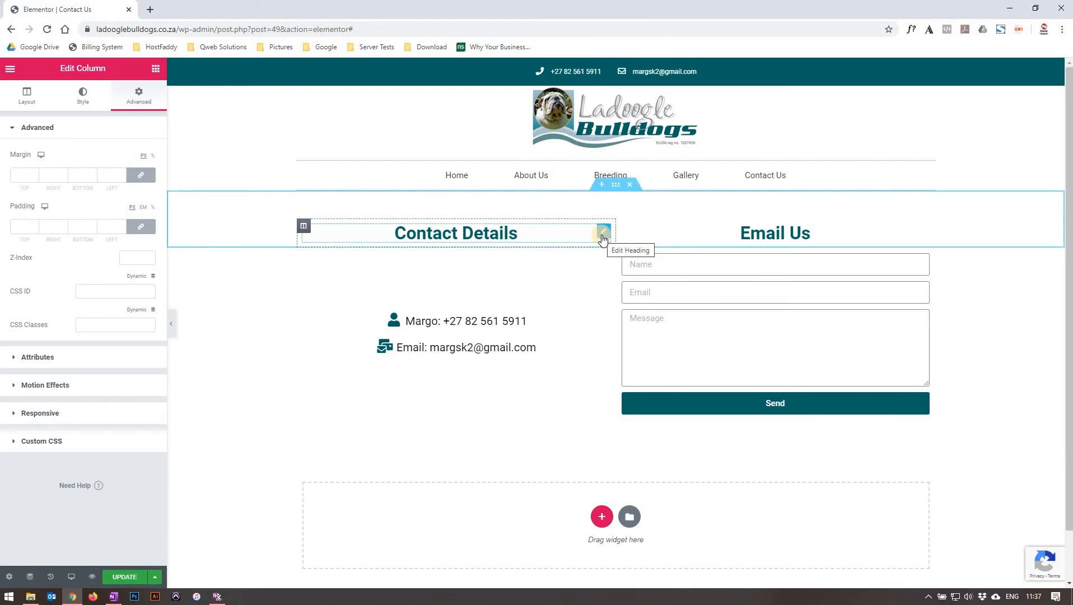
Try ending the Contact Details heading with an exclamation mark and with a colon, removing each again
left_click(603, 237)
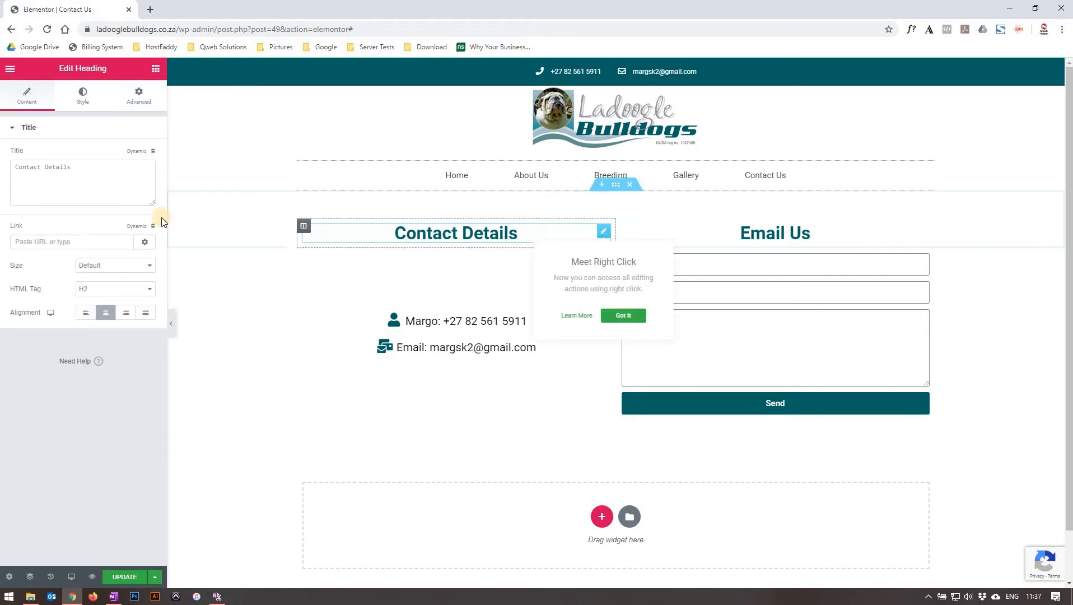
left_click(102, 171)
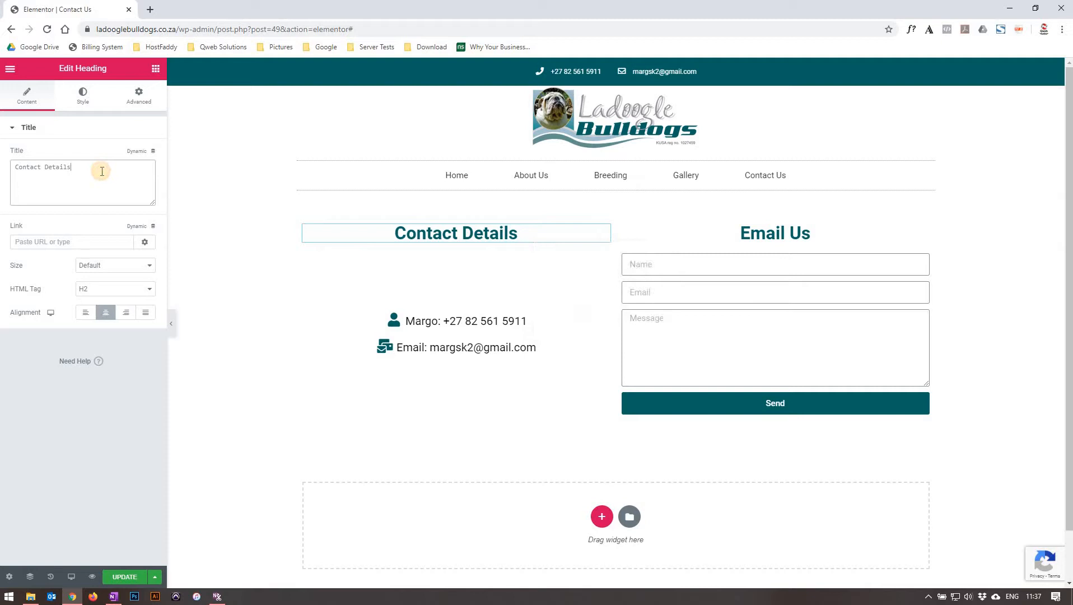
type("!")
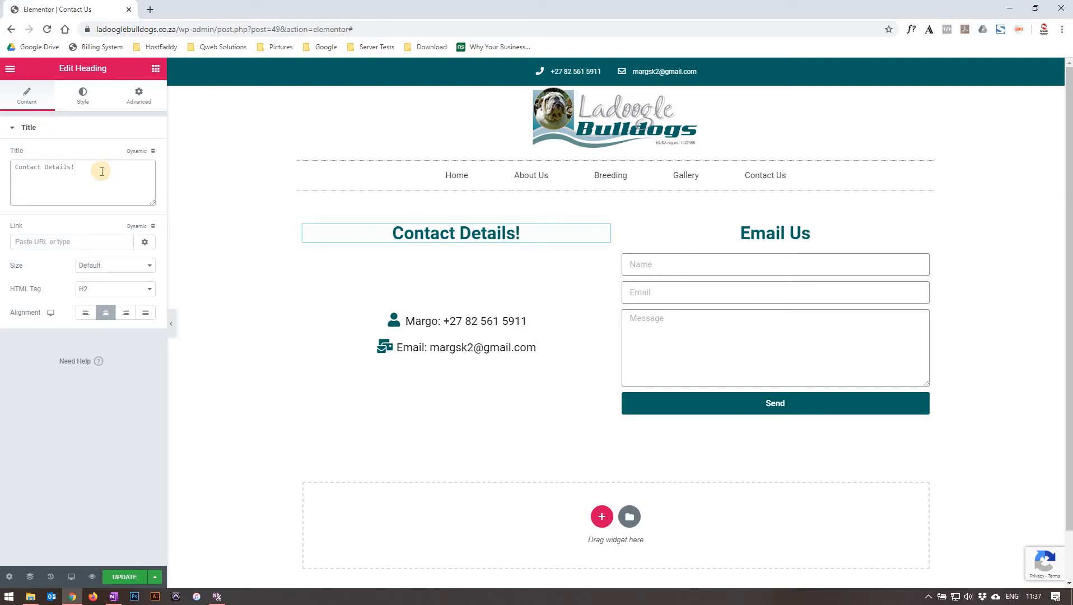
key("BackSpace")
type(":")
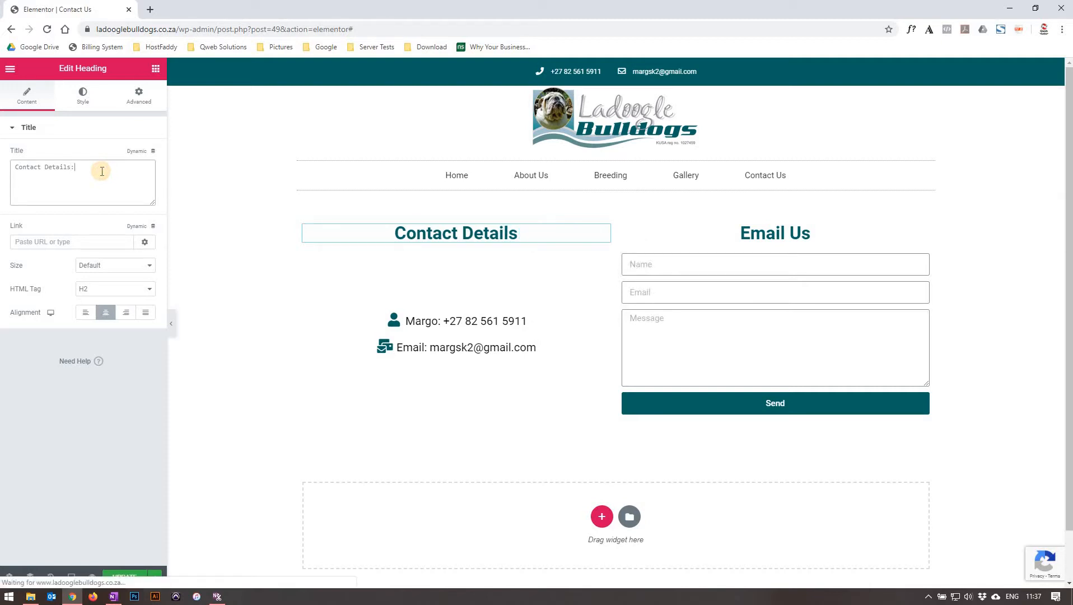
key("BackSpace")
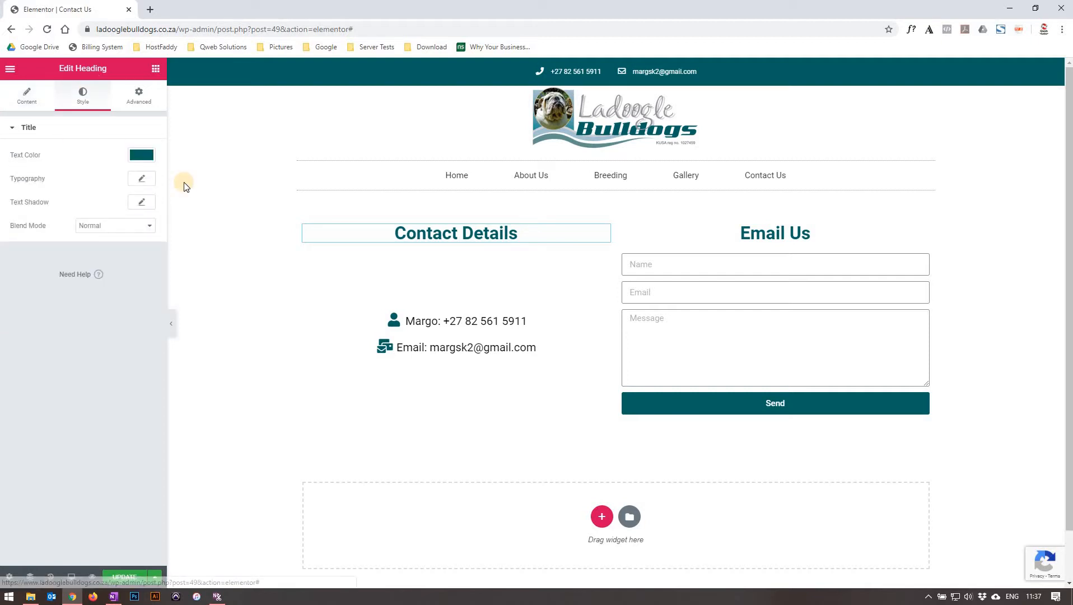
Examine the Contact Details heading's text color, typography and advanced settings
left_click(141, 155)
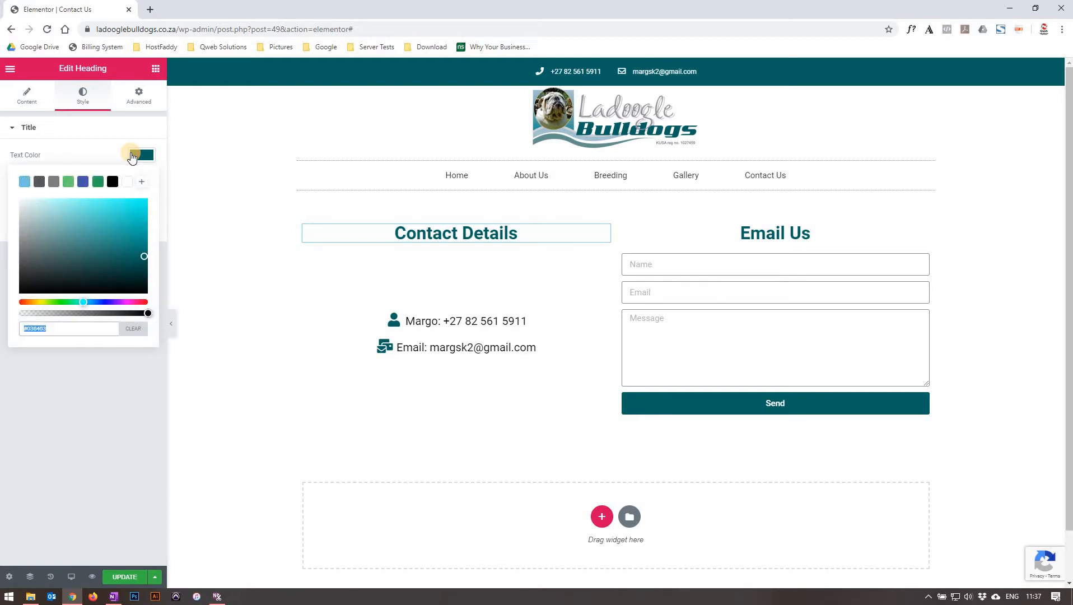
left_click(133, 156)
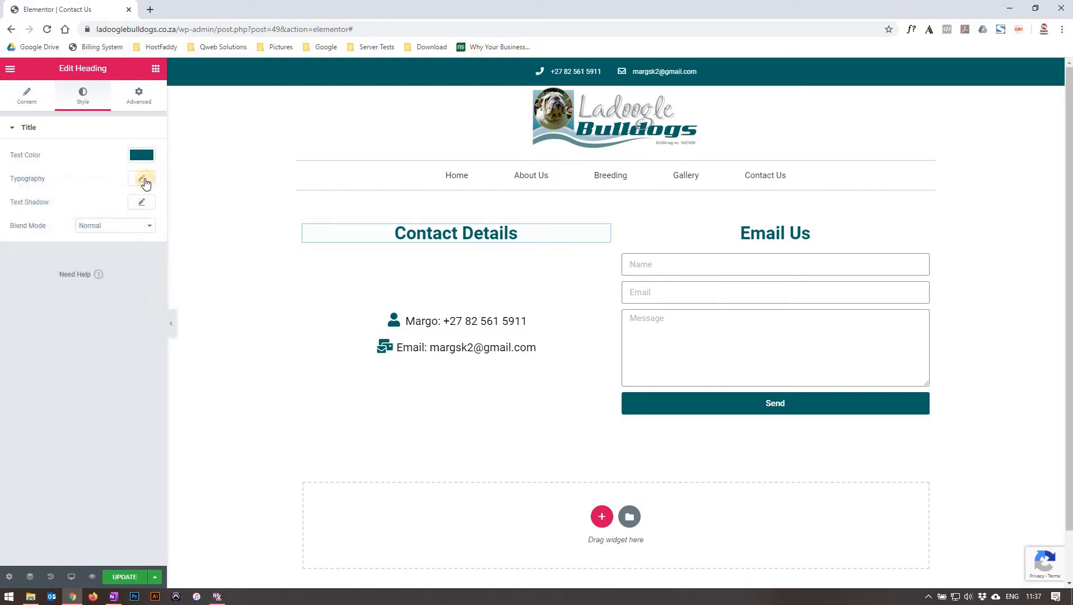
left_click(143, 179)
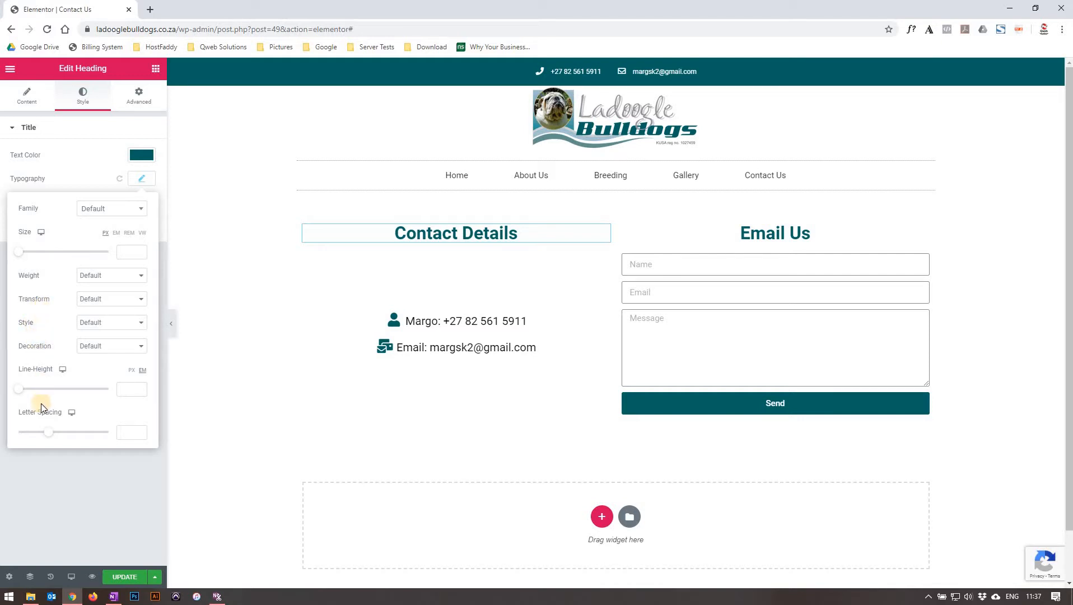
left_click(100, 178)
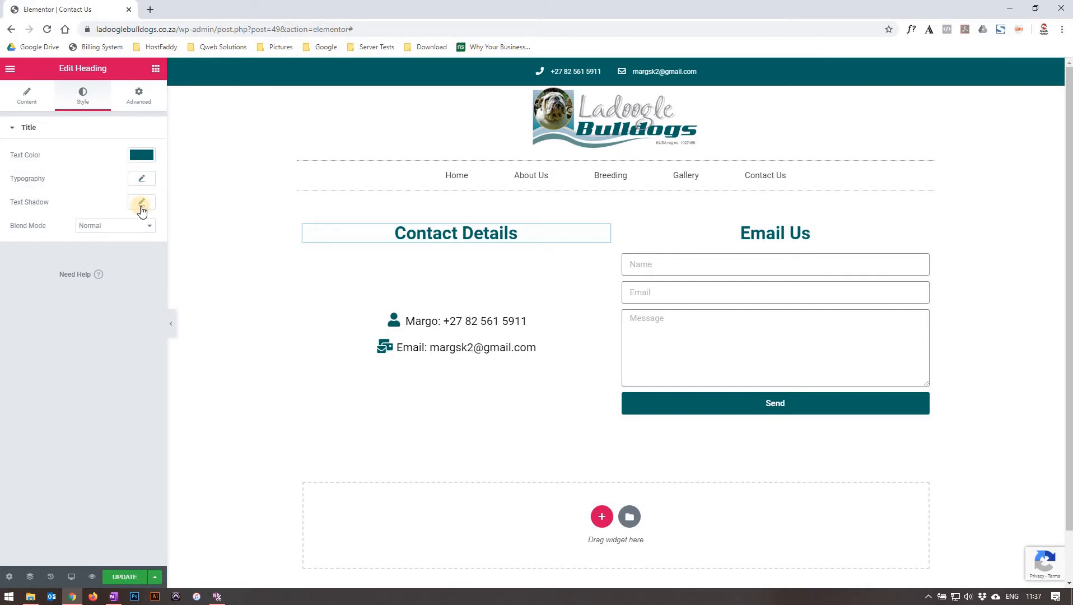
left_click(140, 94)
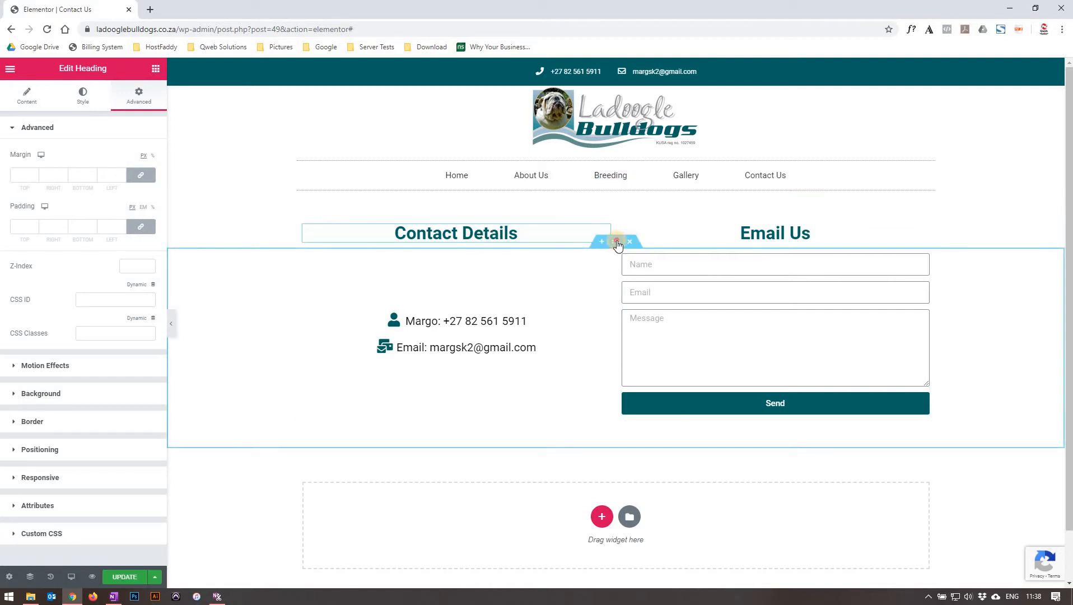
Check the lower contact section's layout settings, and try the Inline layout on its icon list before restoring the stacked layout
left_click(616, 243)
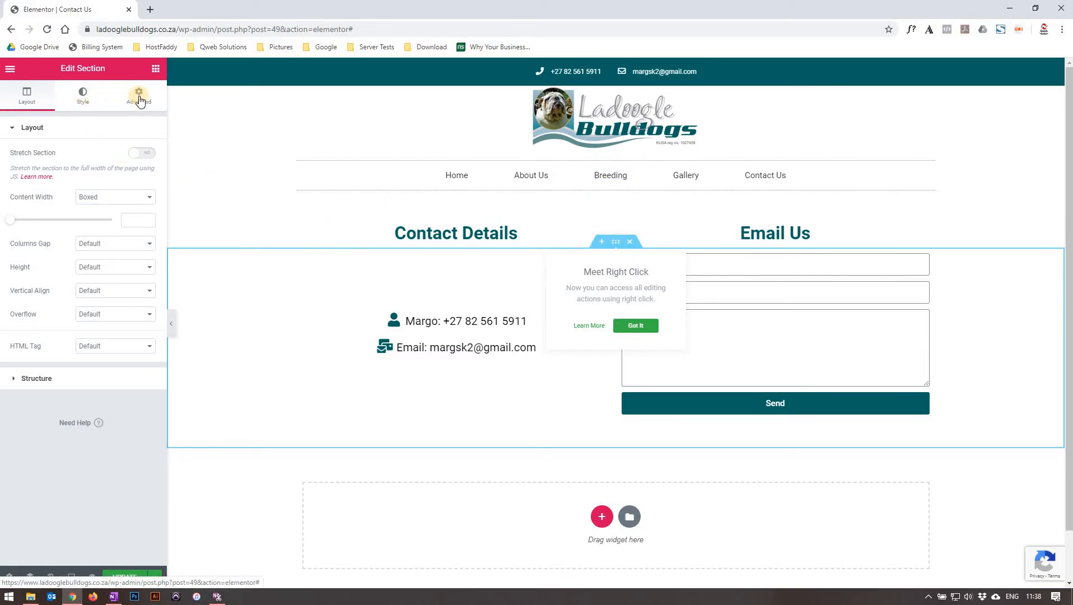
left_click(628, 327)
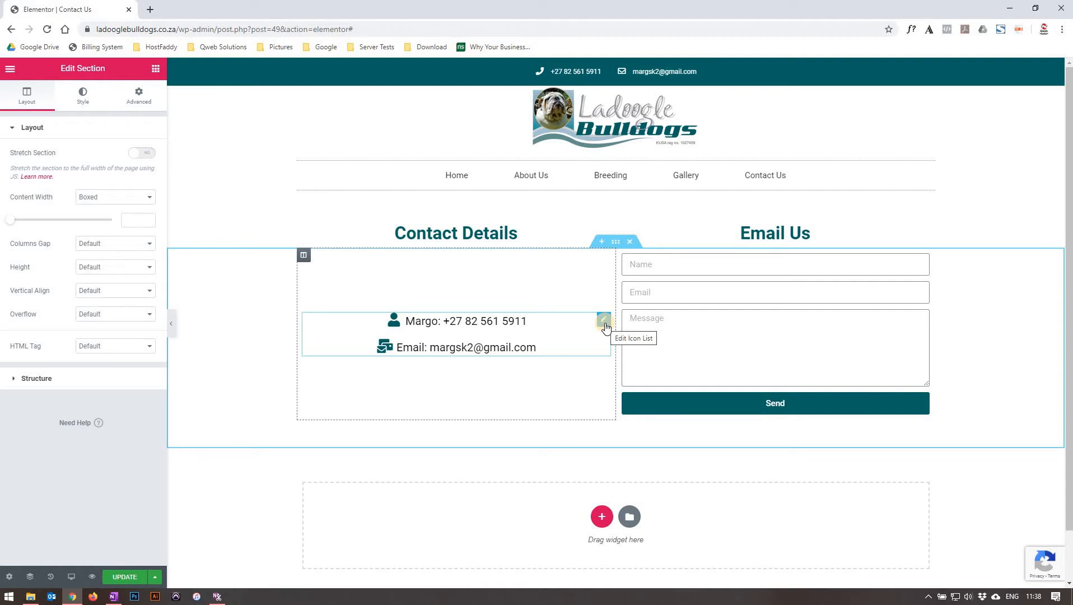
left_click(605, 328)
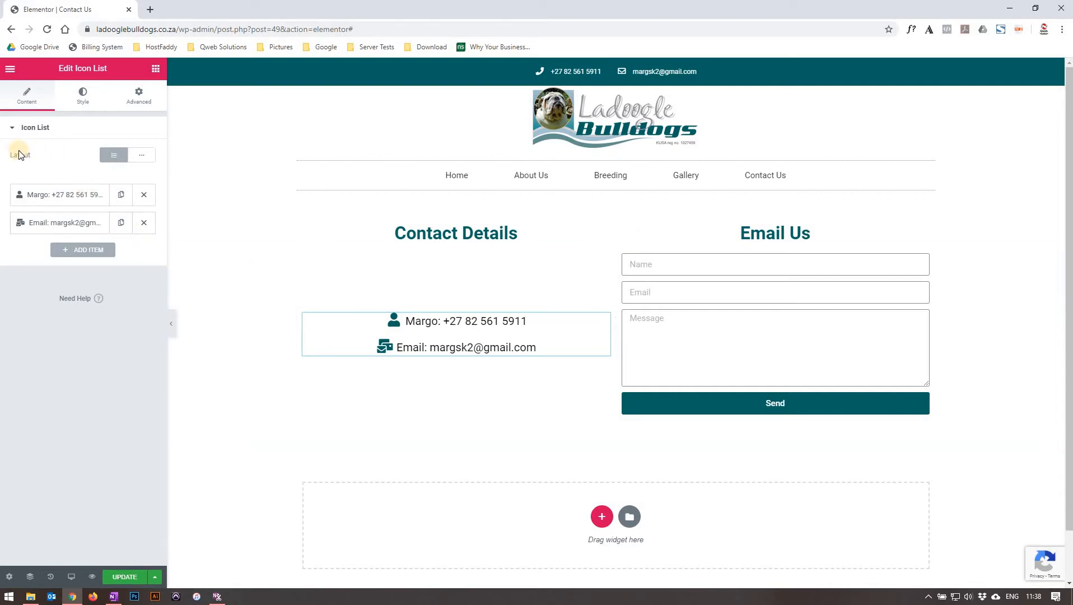
left_click(133, 157)
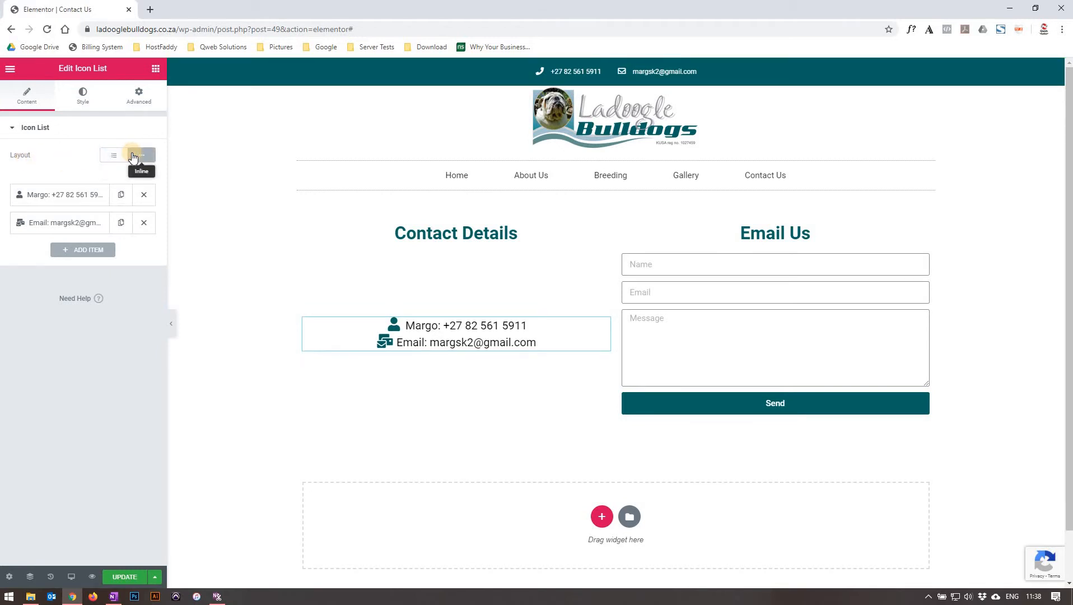
left_click(111, 157)
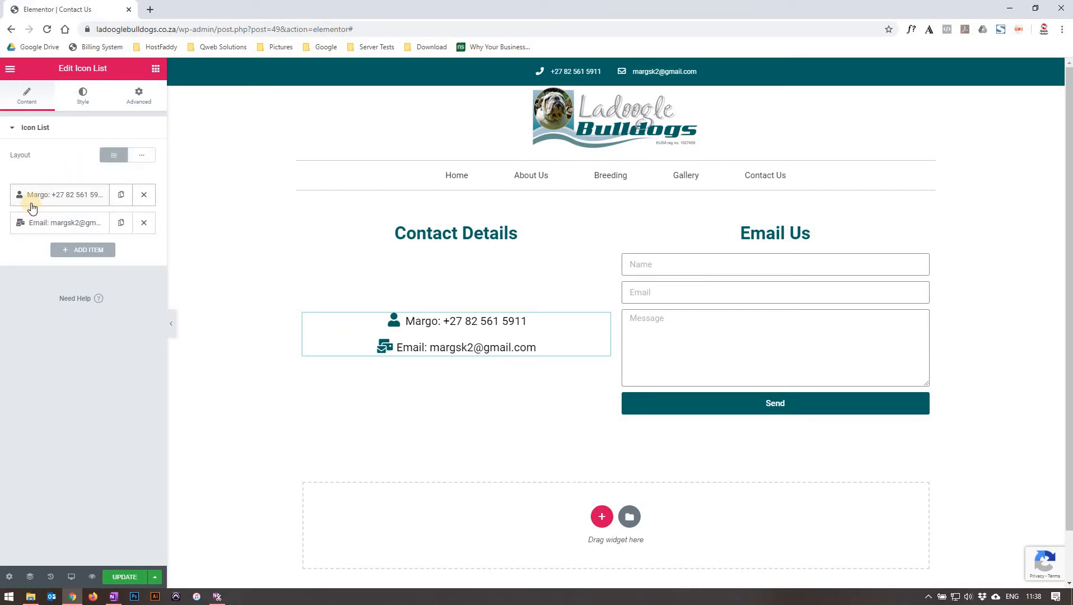
Try changing the last digit of the icon list's phone item before restoring it, and view the email item's settings
left_click(70, 204)
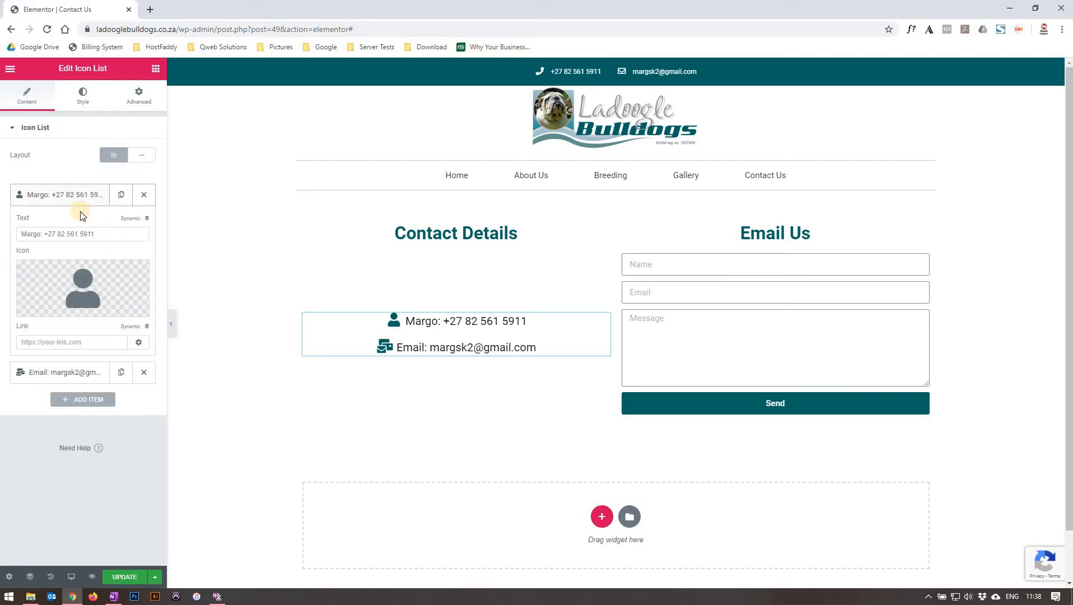
left_click(115, 235)
key("BackSpace")
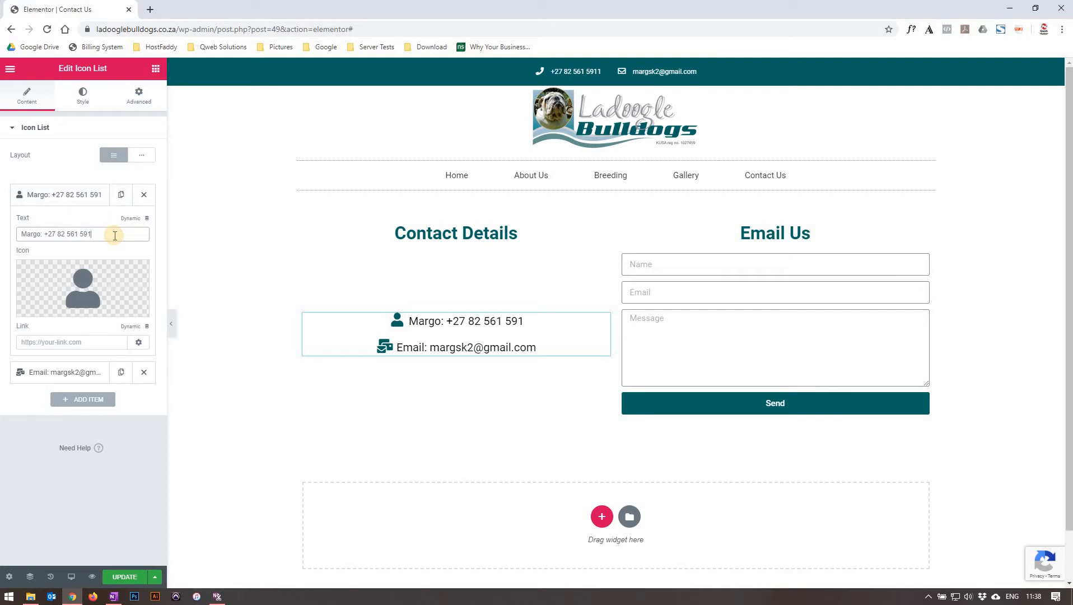
type("2")
key("BackSpace")
type("1")
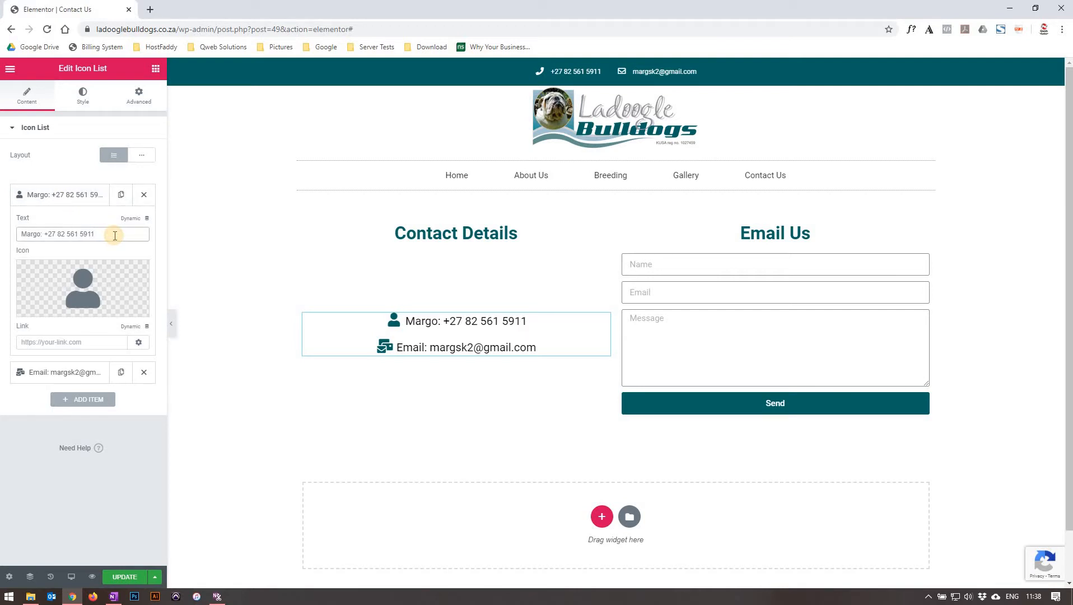
mouse_move(114, 296)
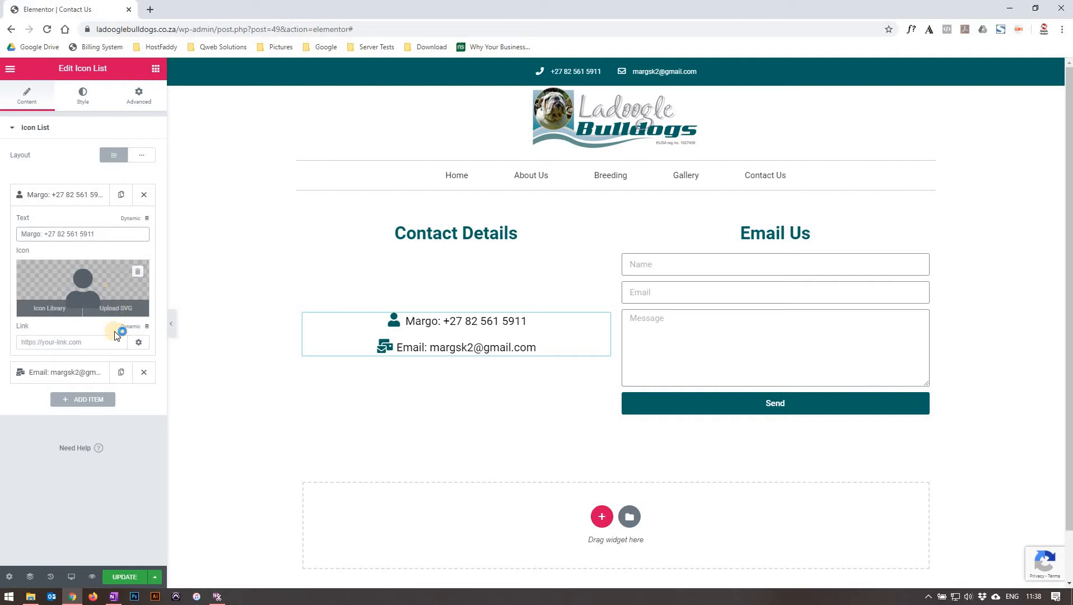
left_click(72, 371)
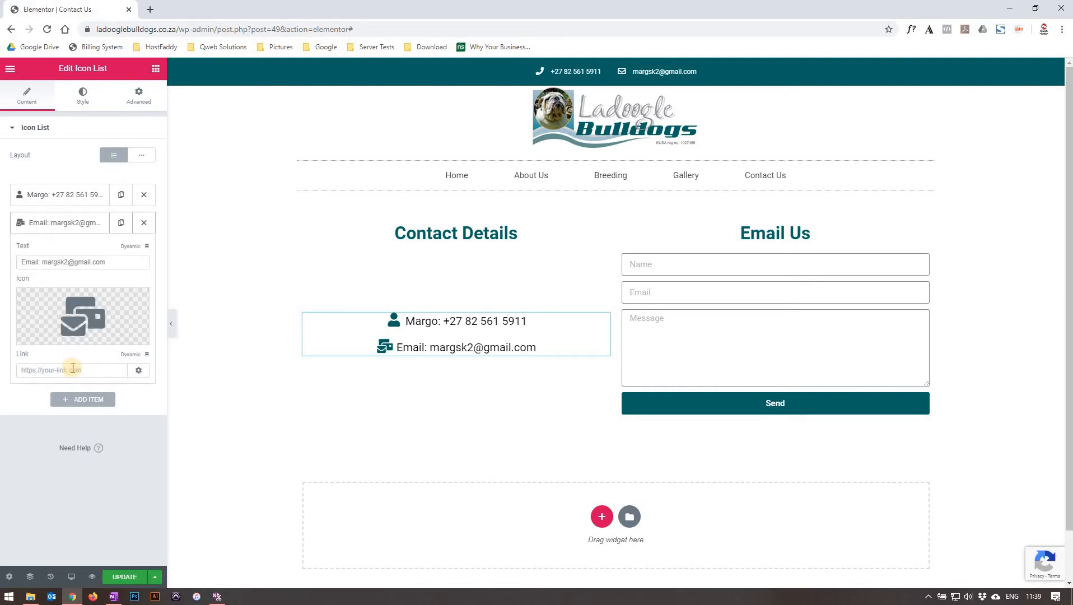
mouse_move(78, 336)
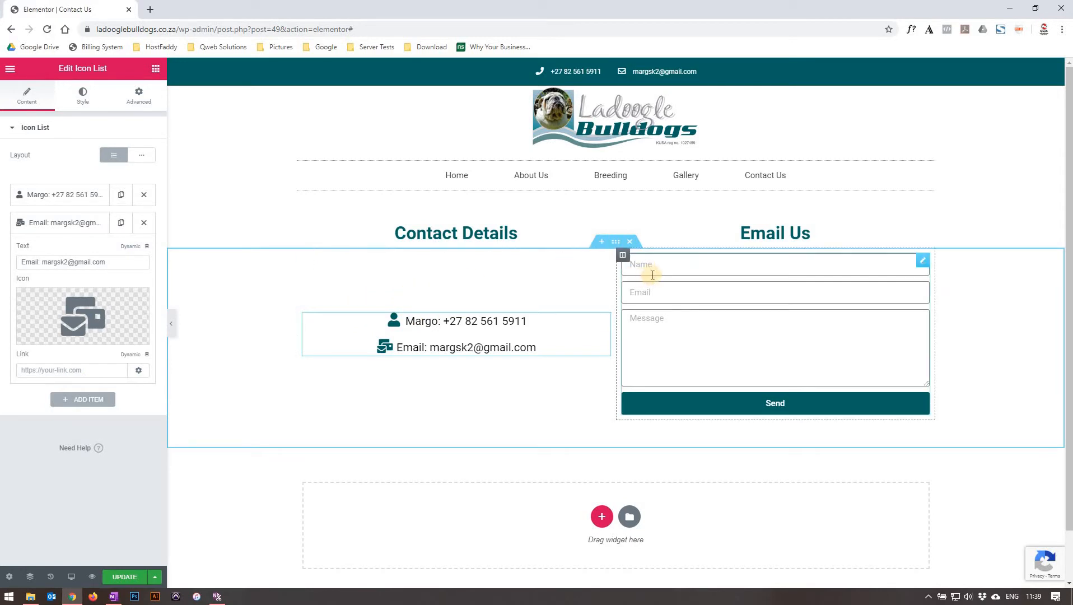
Open the Email Us form's field settings and make the Name field required
left_click(923, 263)
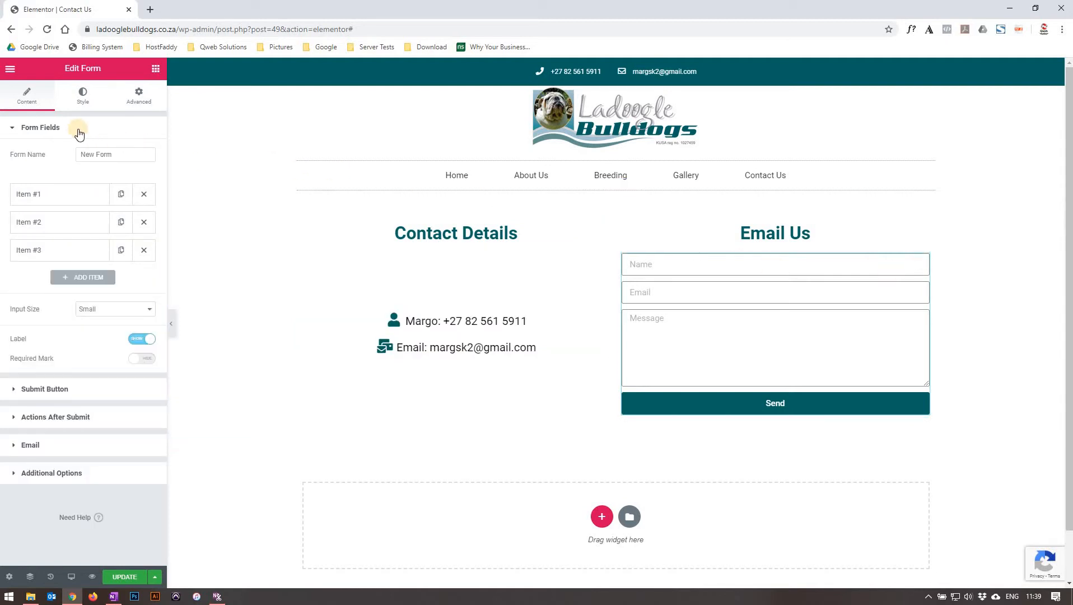
left_click(34, 127)
left_click(11, 129)
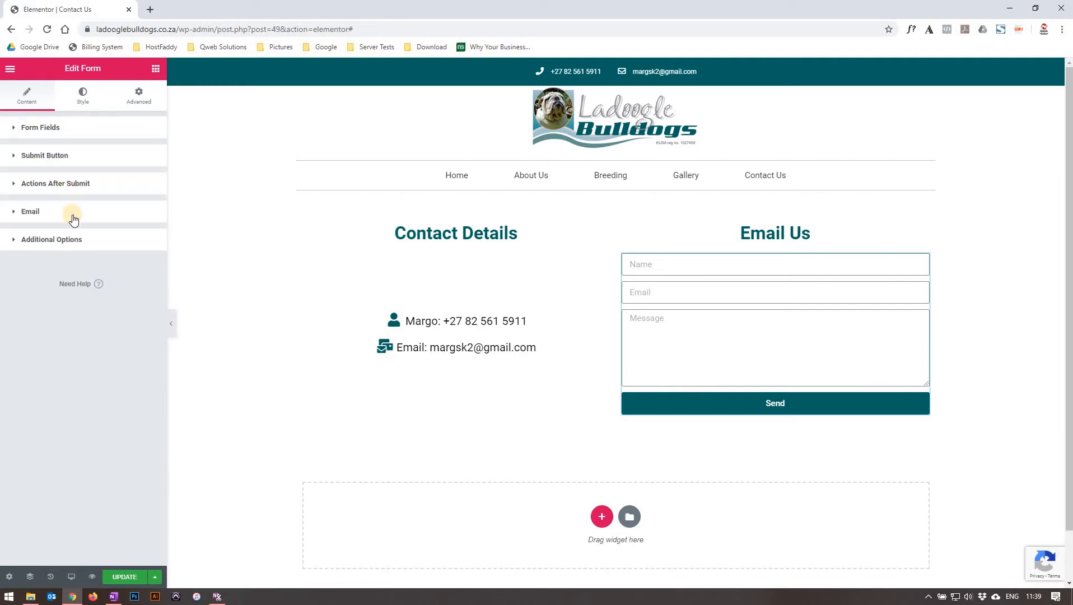
left_click(54, 129)
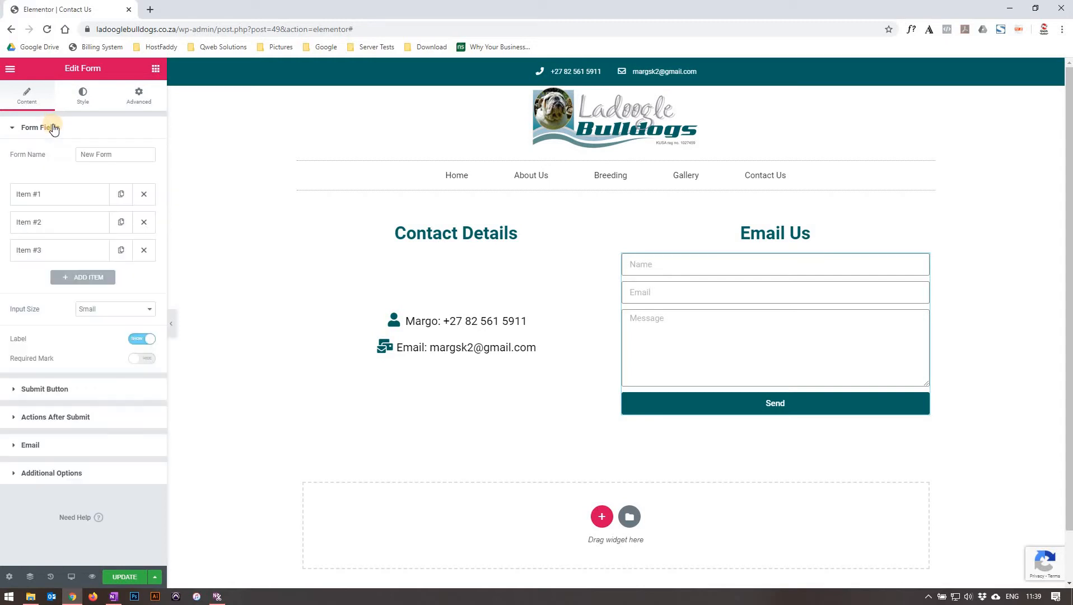
left_click(58, 196)
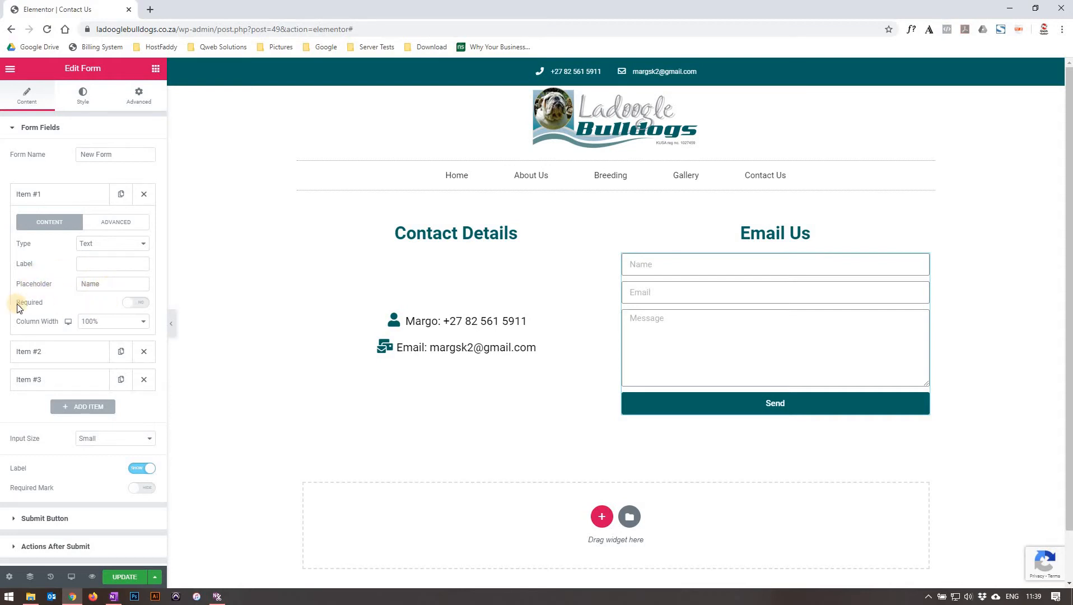
left_click(141, 303)
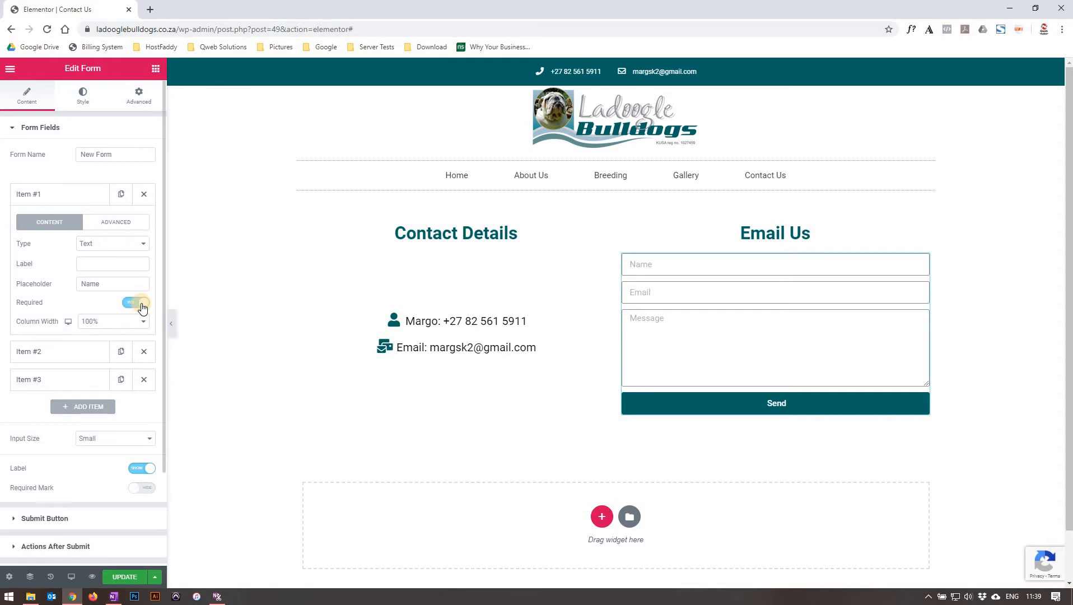
Try a 50% column width on the form's Name field before restoring 100%
left_click(103, 327)
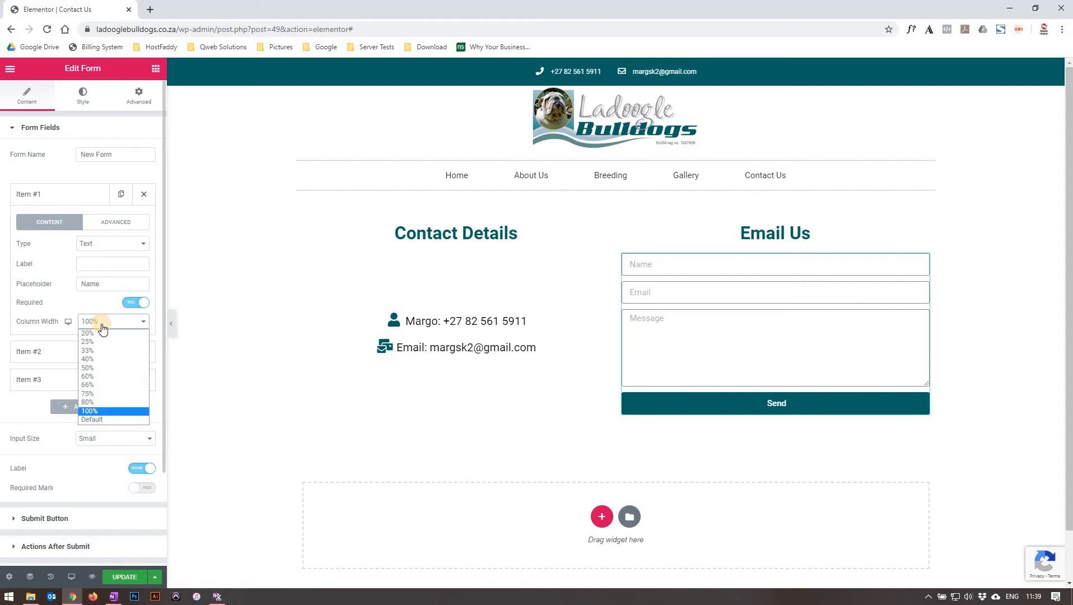
left_click(111, 368)
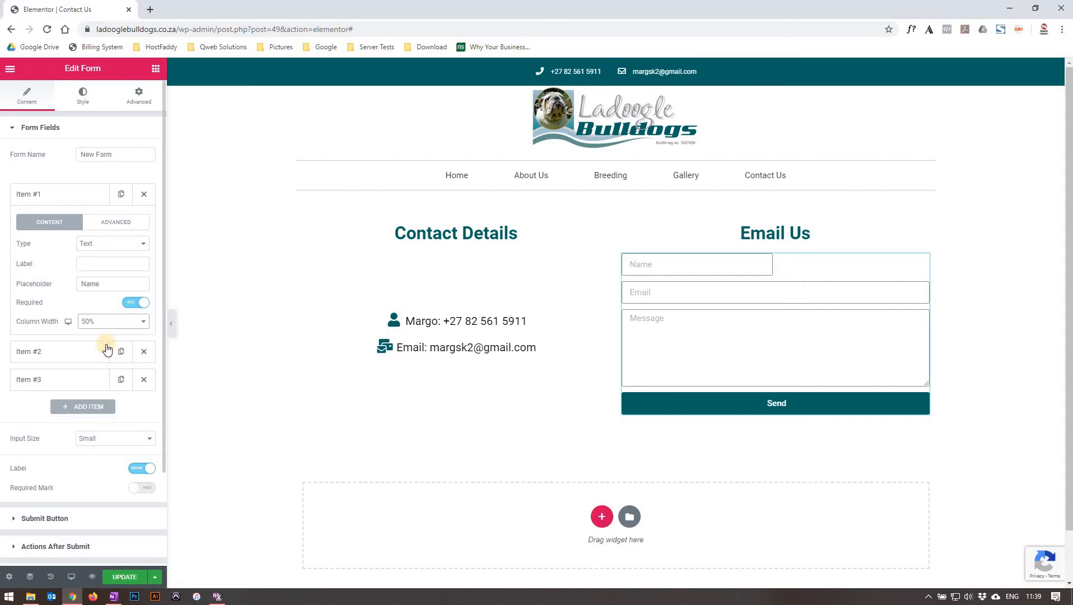
left_click(92, 324)
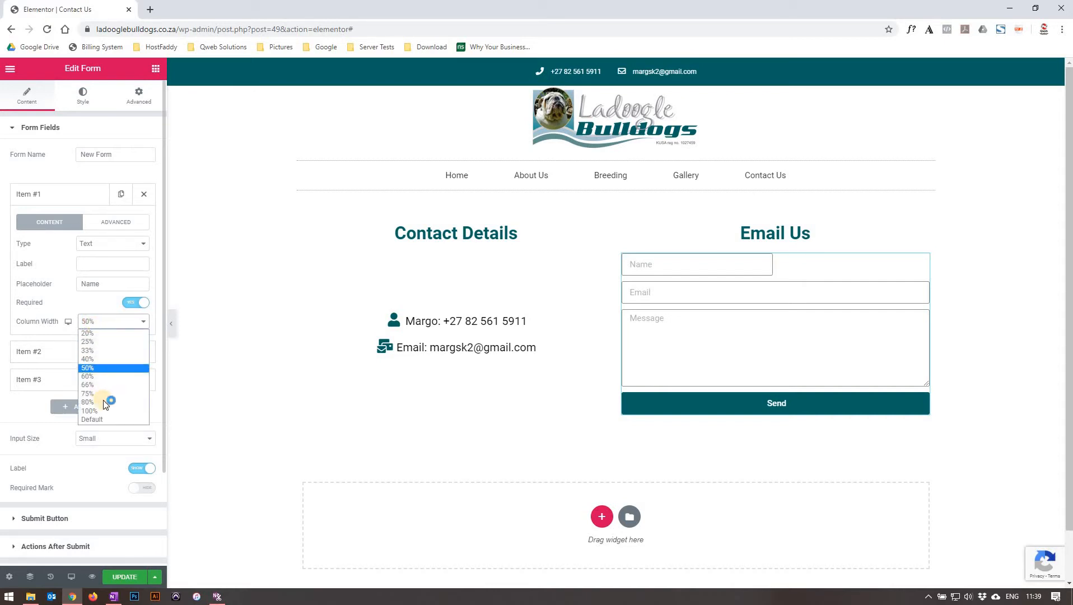
left_click(106, 407)
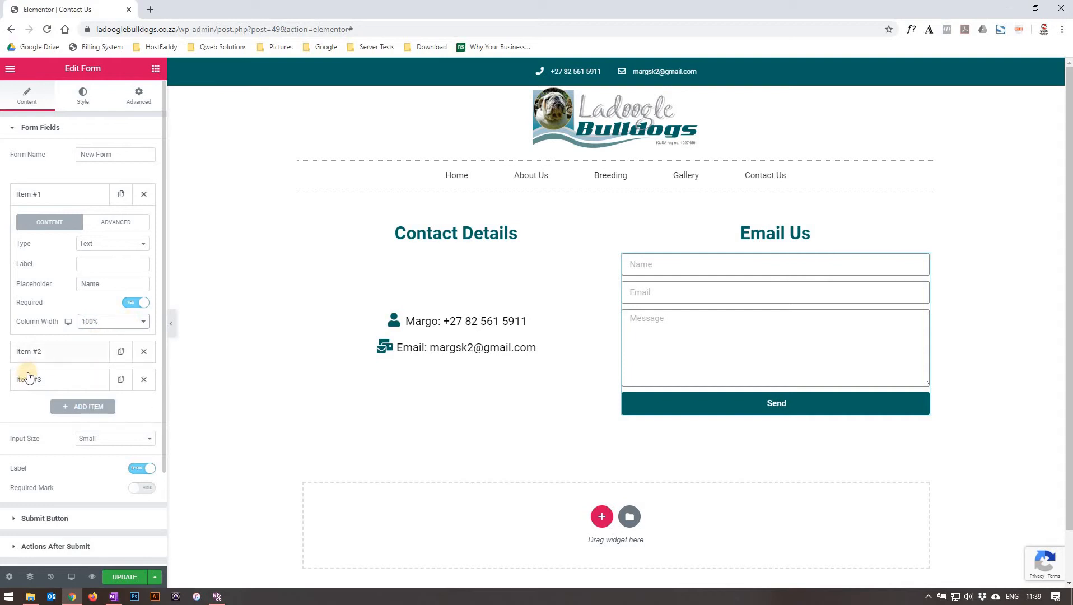
Review the form's Email field, checking its type, placeholder and required settings
left_click(43, 357)
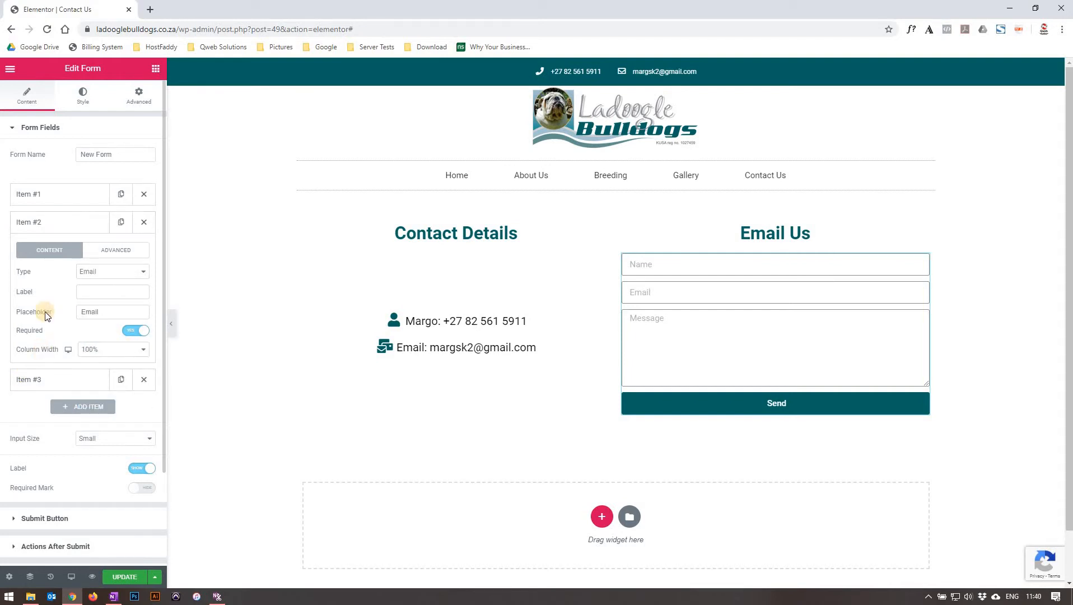
left_click(102, 274)
left_click(102, 279)
left_click_drag(107, 312, 67, 316)
left_click(136, 333)
Try a height of 9 rows for the form's Message field before restoring 6 rows
left_click(43, 380)
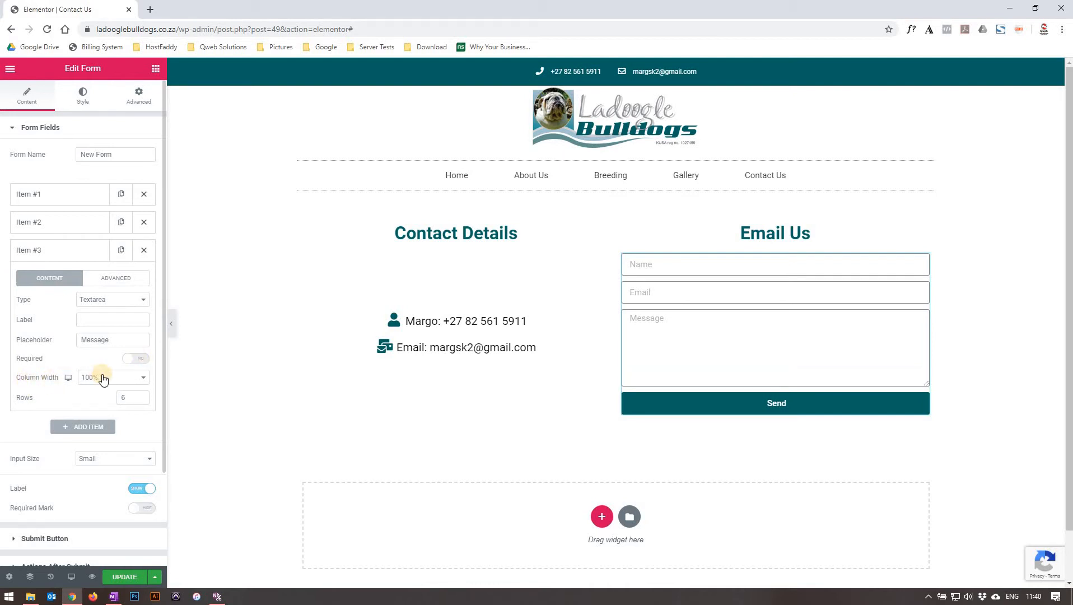
left_click(134, 397)
key("Up")
key("Up")
key("Up")
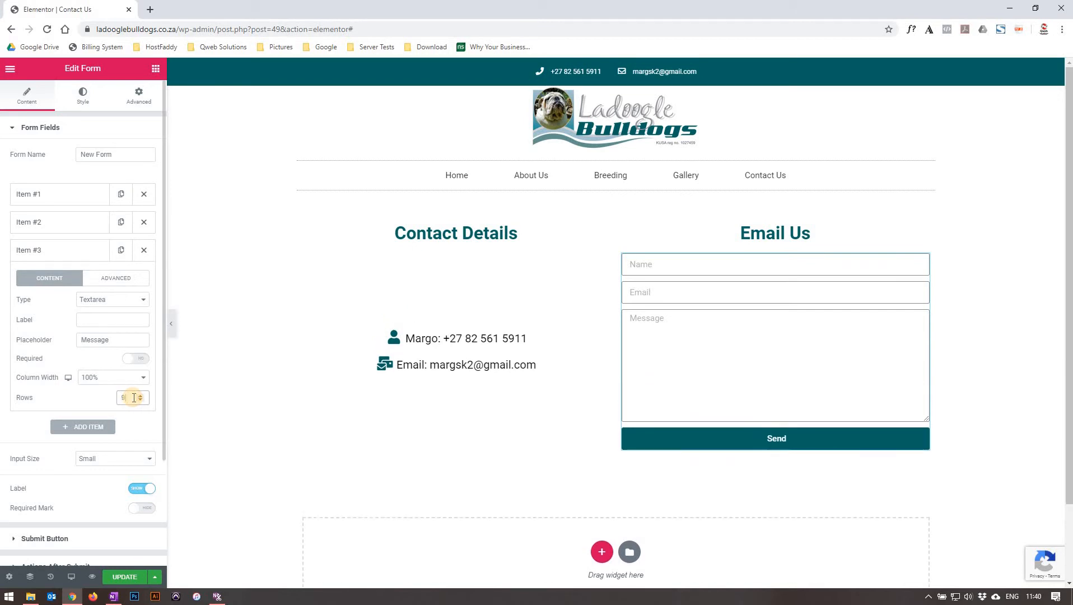
key("Down")
key("Down")
key("Down")
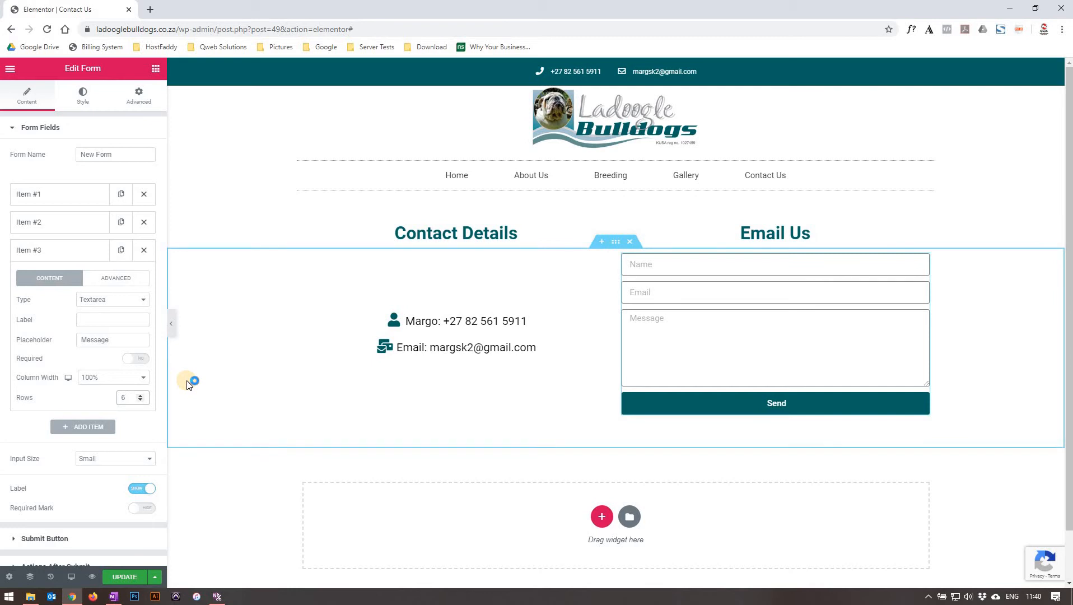
scroll(189, 384, "down", 1)
left_click(71, 253)
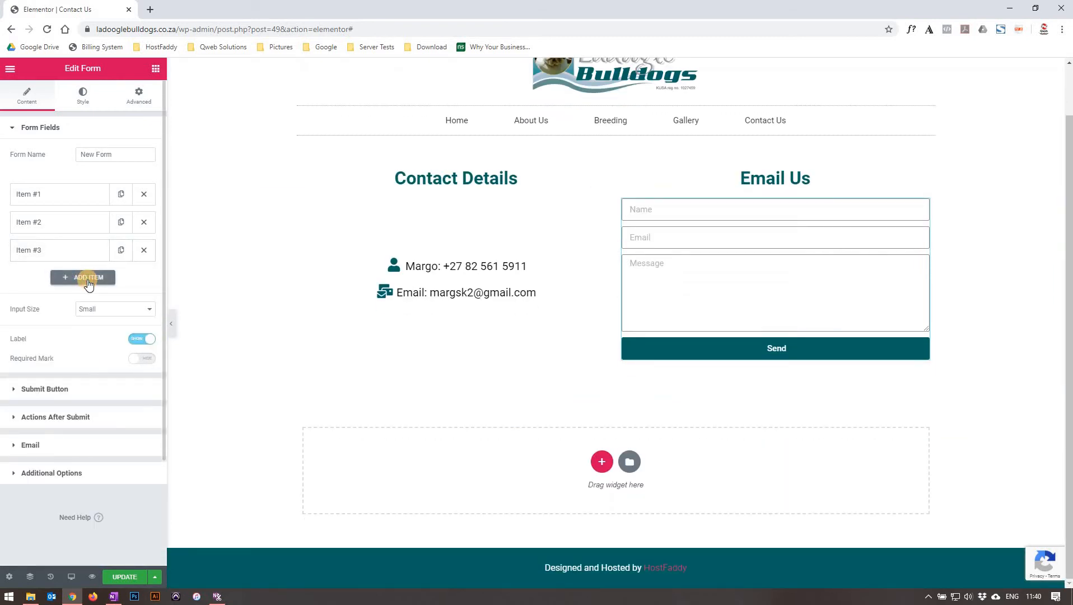
Add a fourth field to the form and set its type to Checkbox
left_click(88, 278)
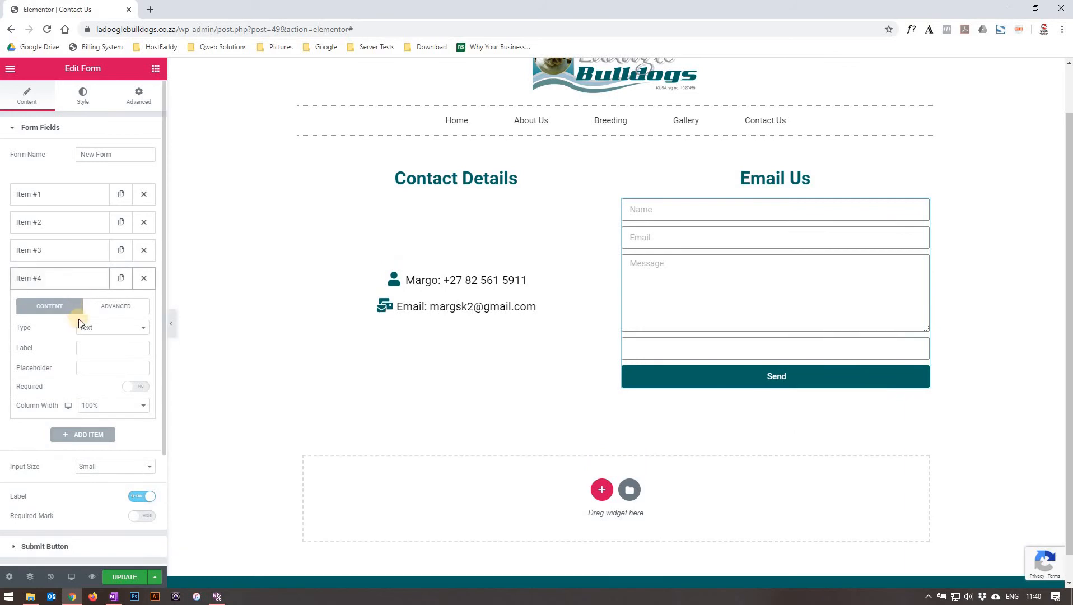
left_click(93, 328)
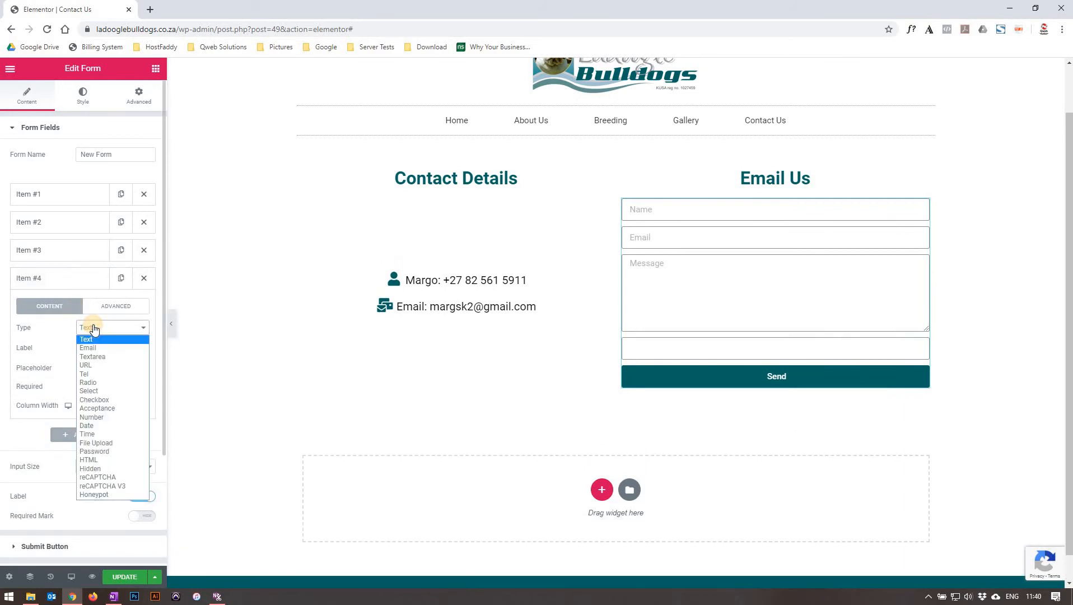
left_click(111, 399)
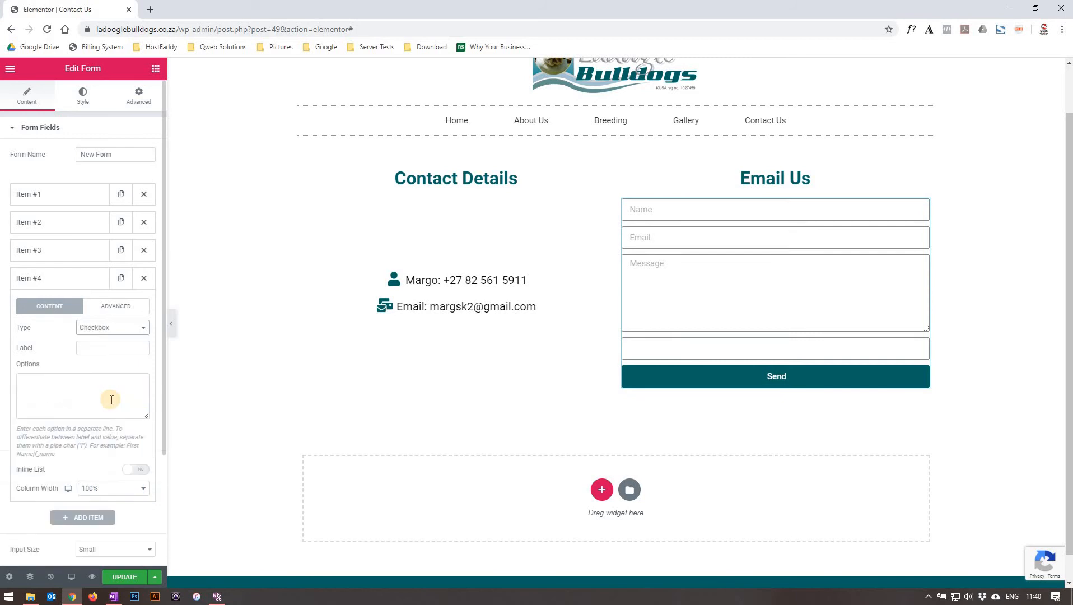
left_click(91, 346)
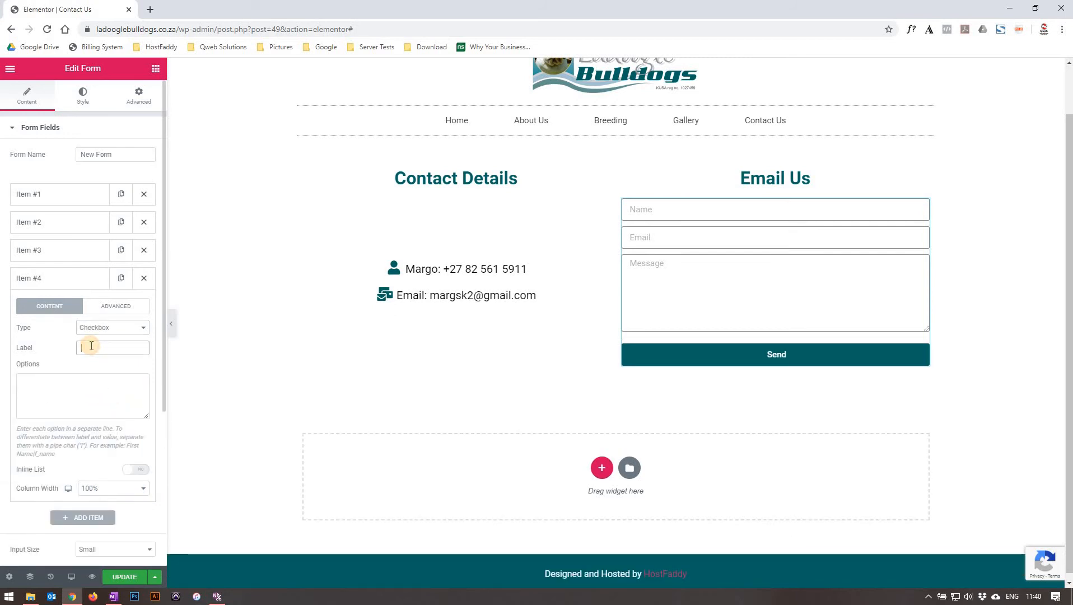
Try Yes and No as separate options of the checkbox field, and remove the field from the form
left_click(60, 388)
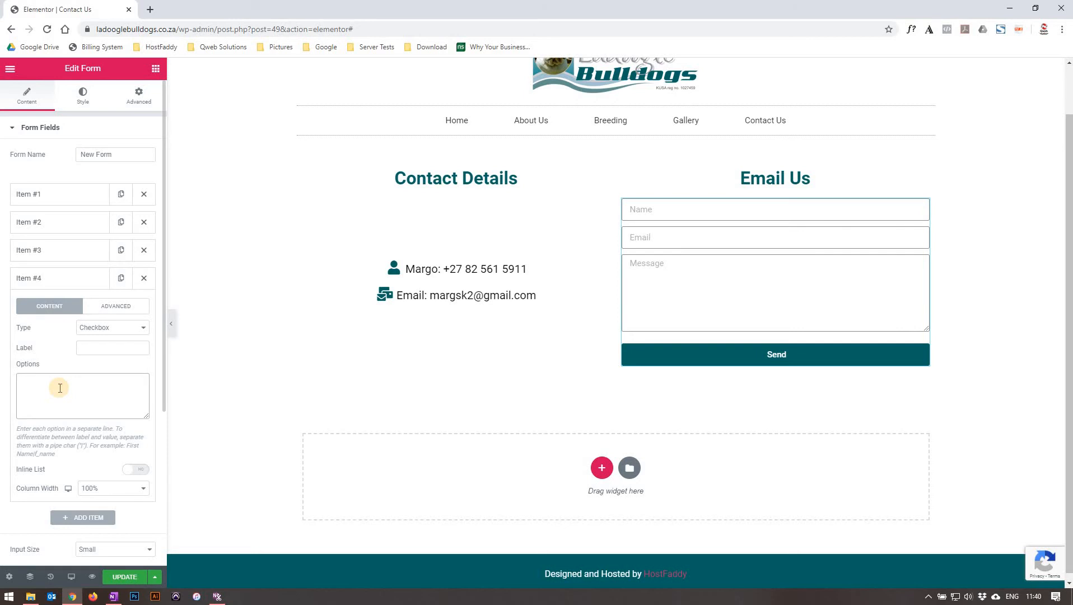
type("Yes")
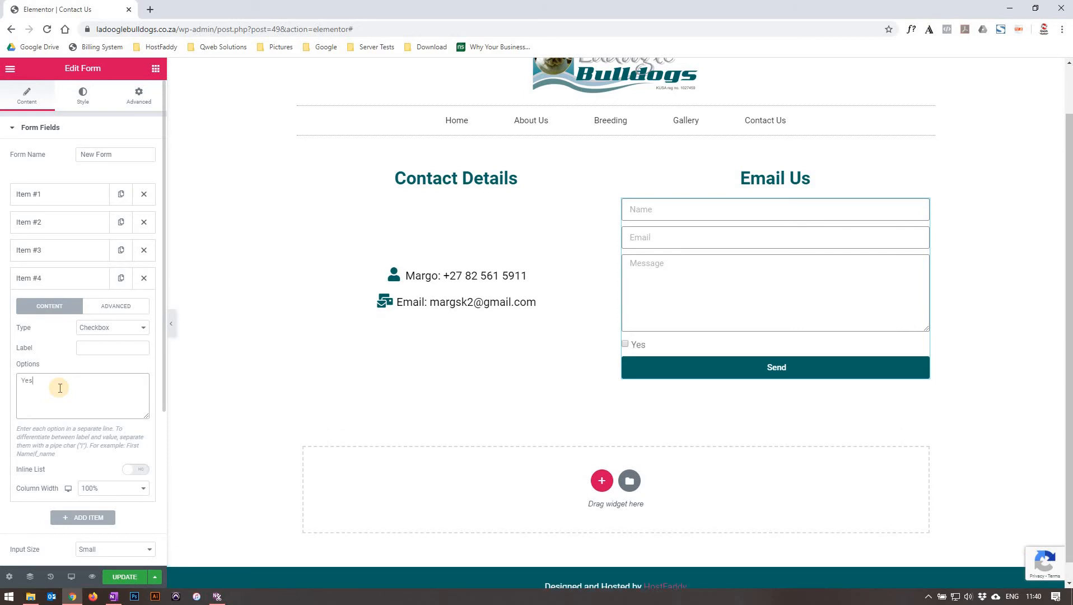
type(" | No")
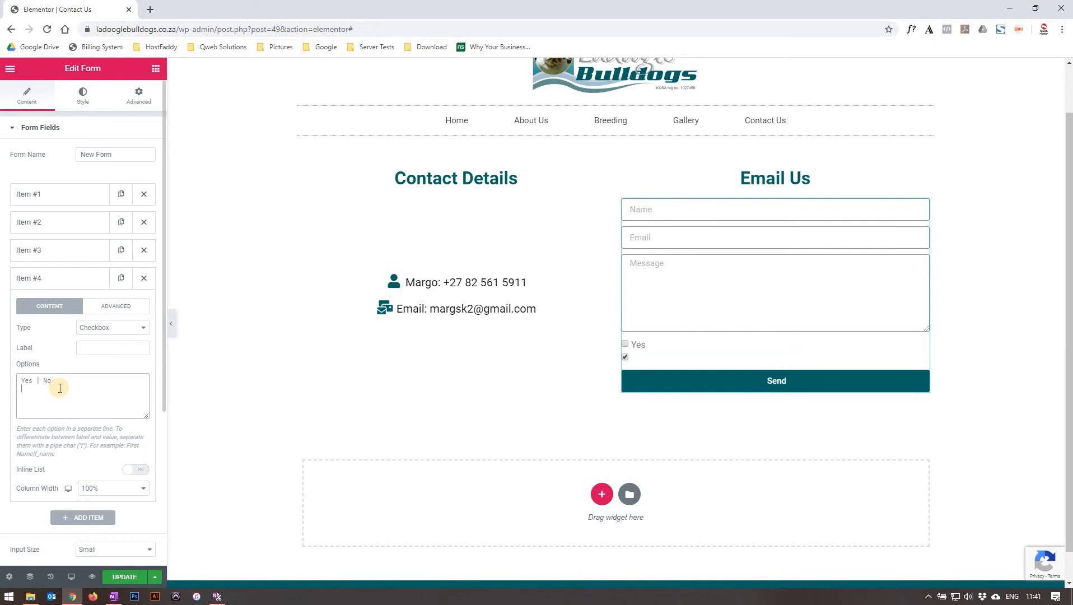
key("BackSpace")
key("BackSpace")
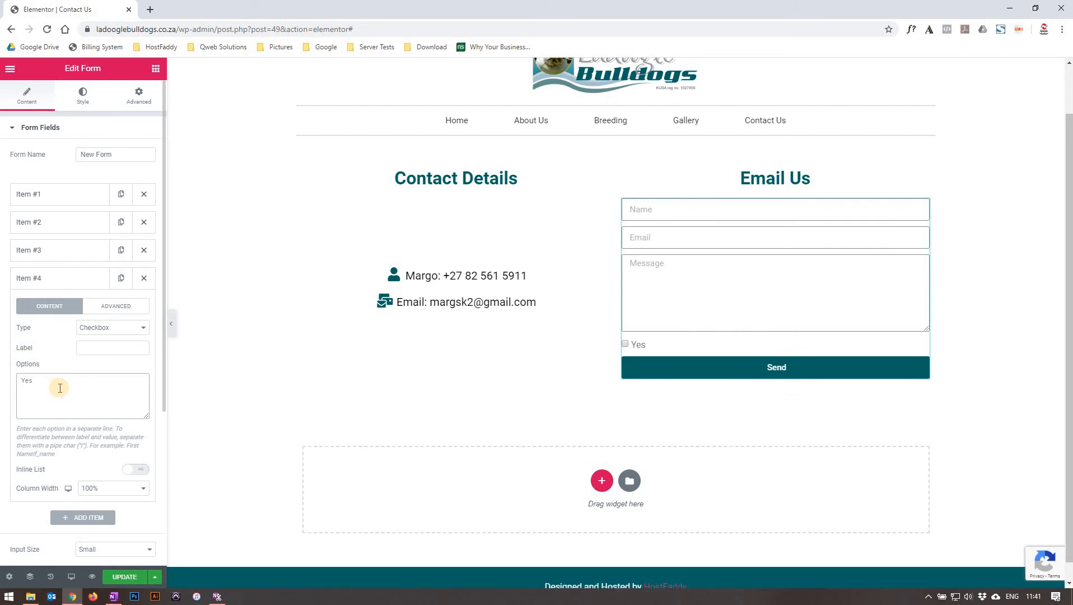
key("Return")
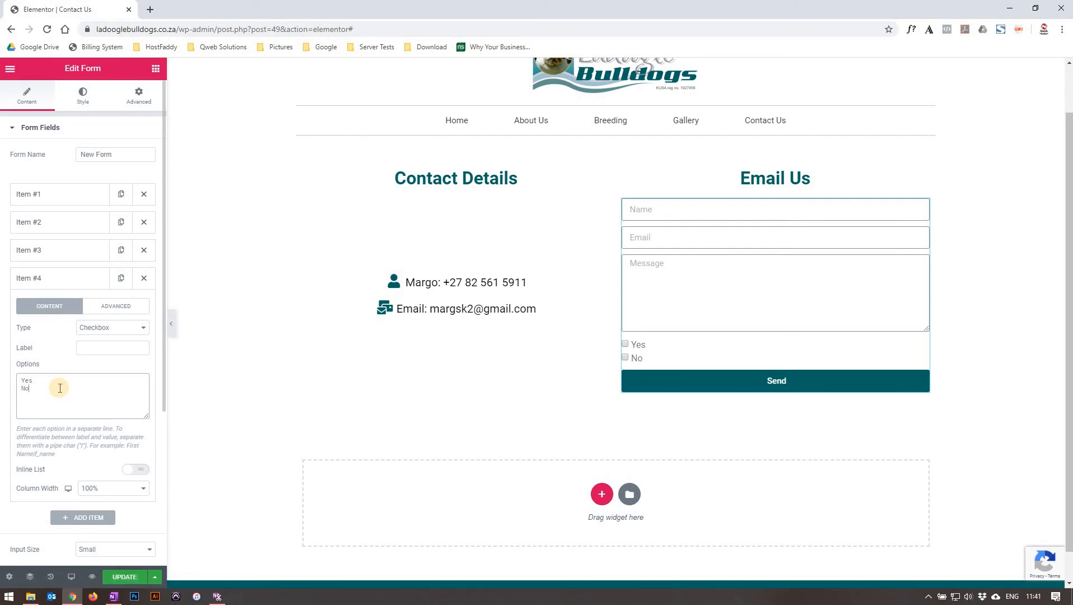
key("shift+Up")
left_click(144, 278)
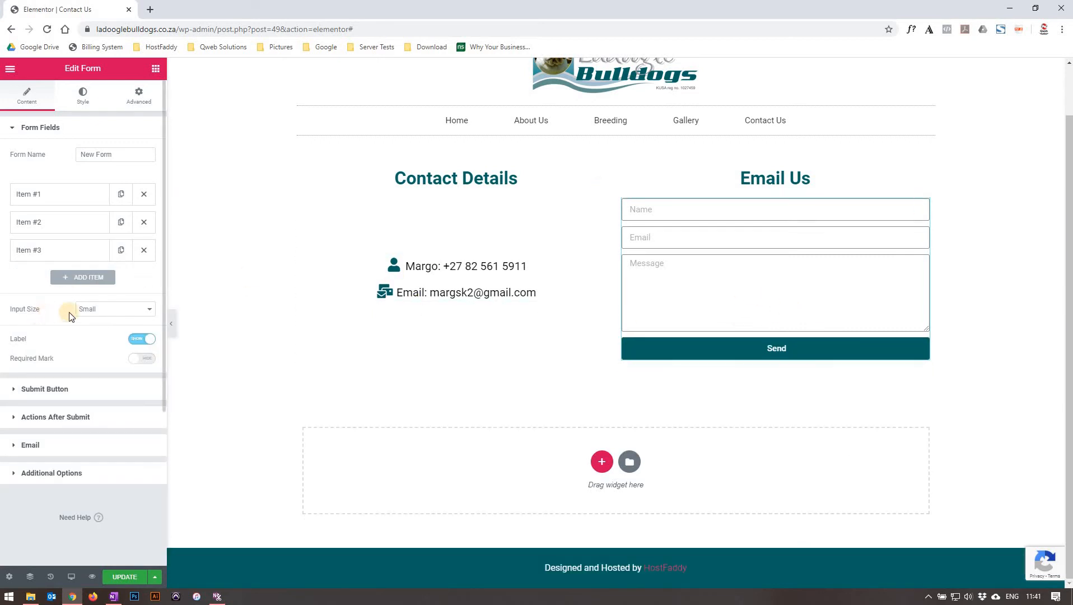
Check the form's input size and label options, and try showing the required mark before hiding it again
left_click(90, 310)
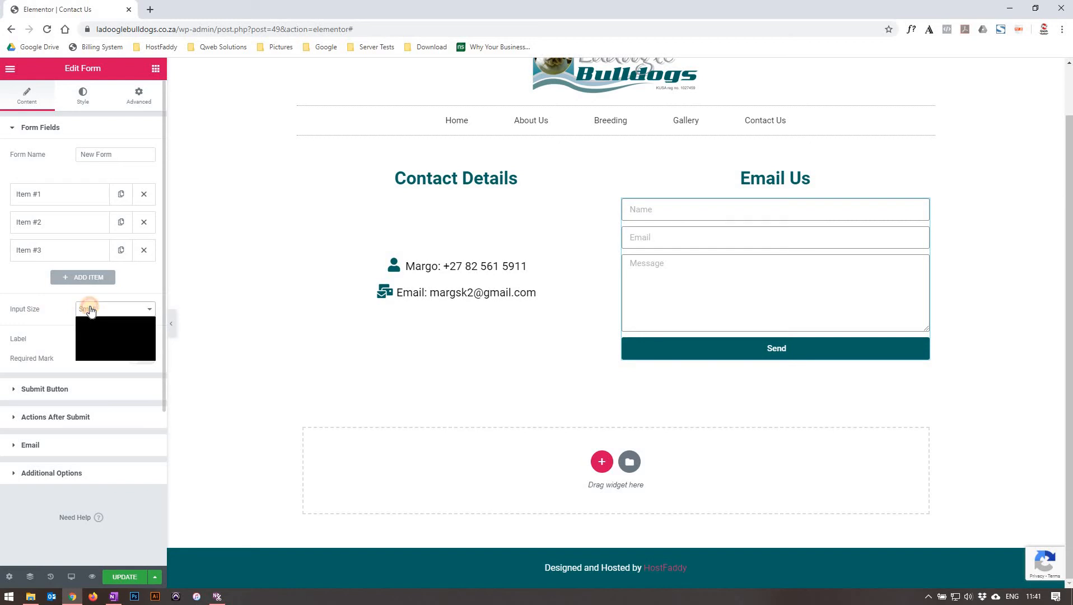
left_click(91, 310)
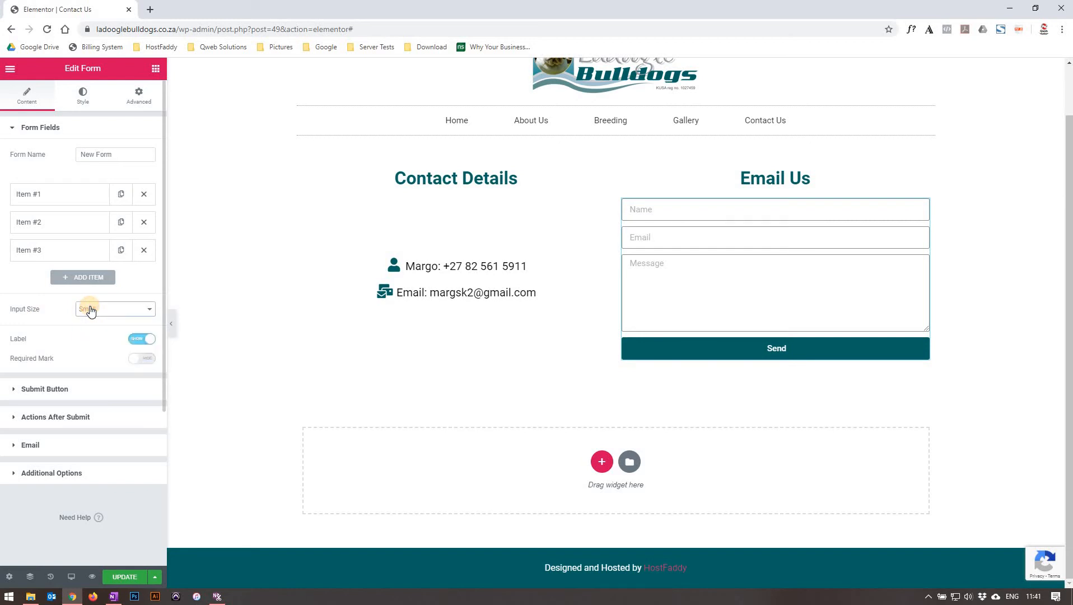
left_click(139, 341)
left_click(142, 359)
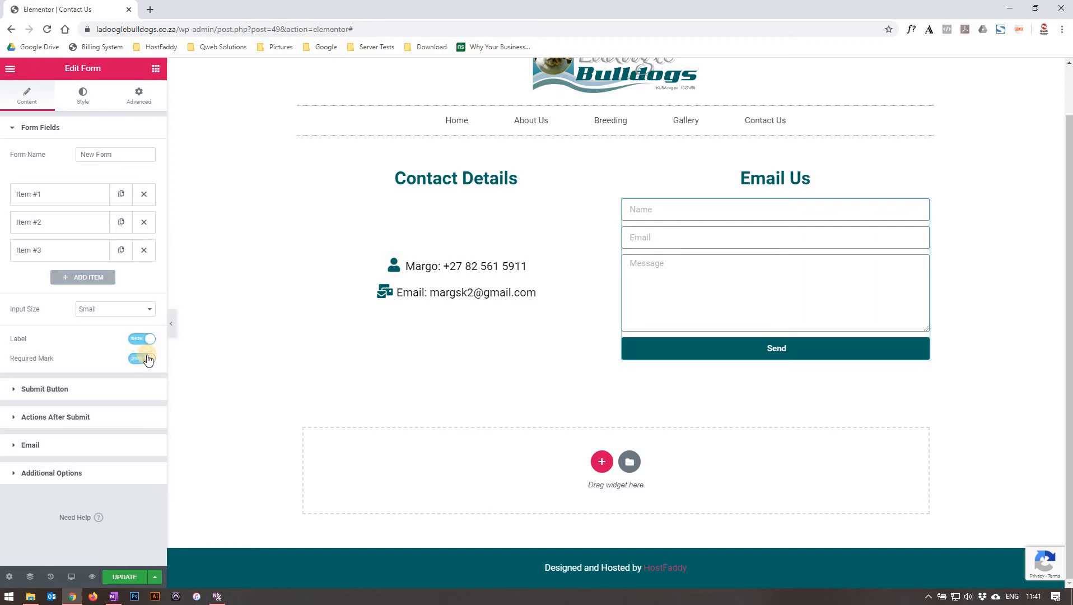
left_click(148, 359)
Try a 50% column width for the form's Send button before restoring 100%, and check its alignment and icon options
left_click(53, 395)
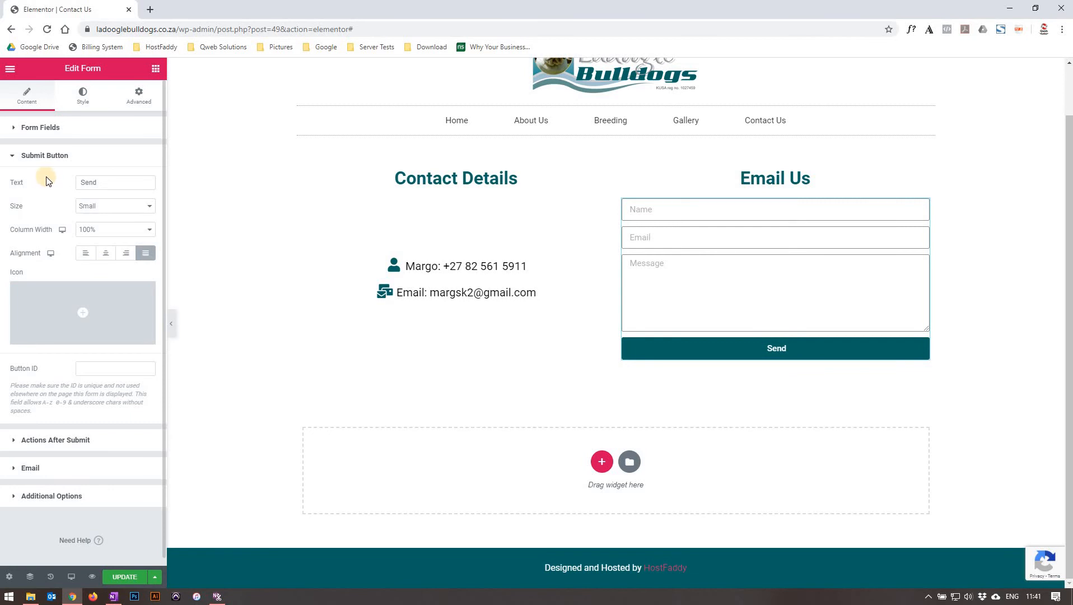
left_click(113, 179)
double_click(113, 180)
left_click(108, 230)
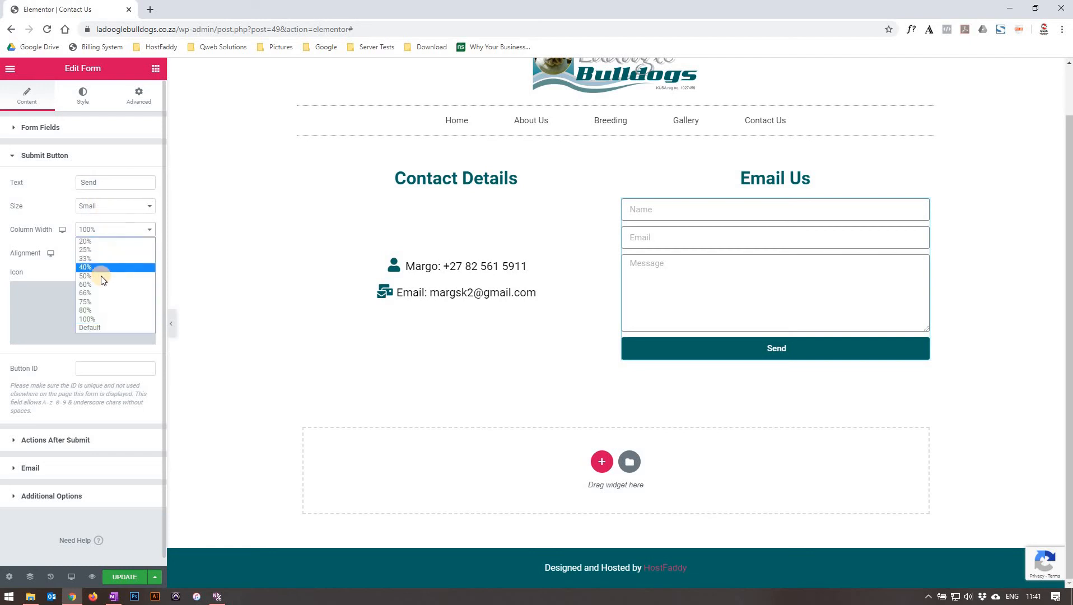
left_click(101, 276)
left_click(98, 229)
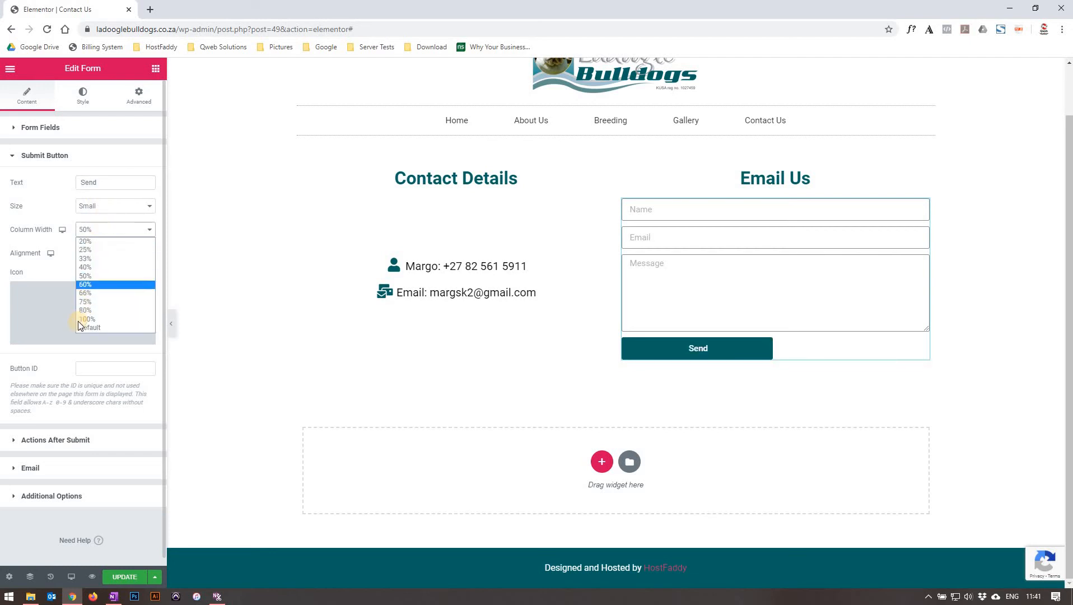
left_click(87, 320)
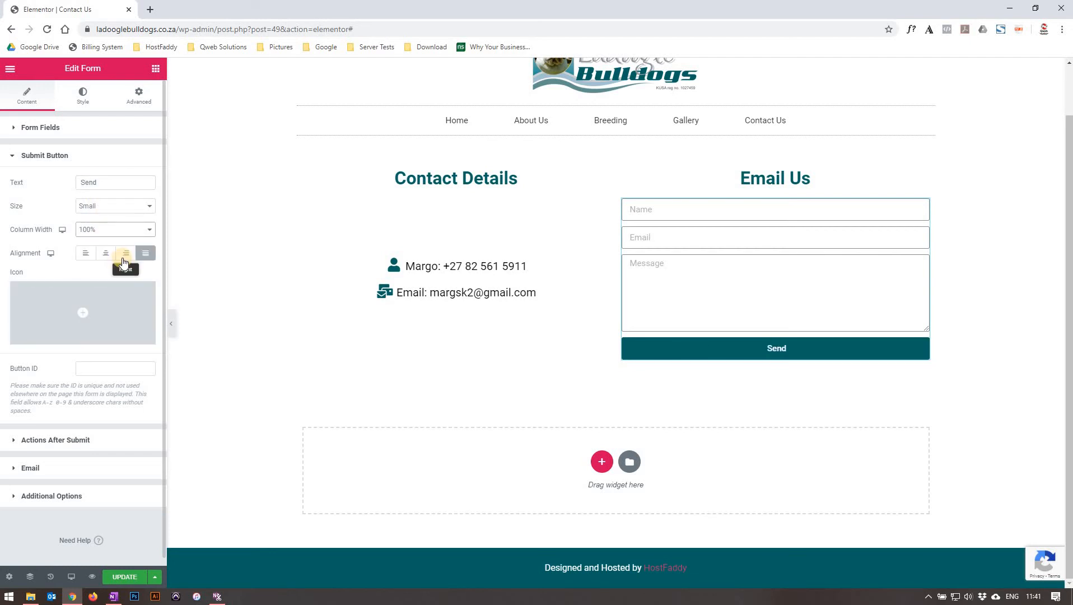
mouse_move(60, 341)
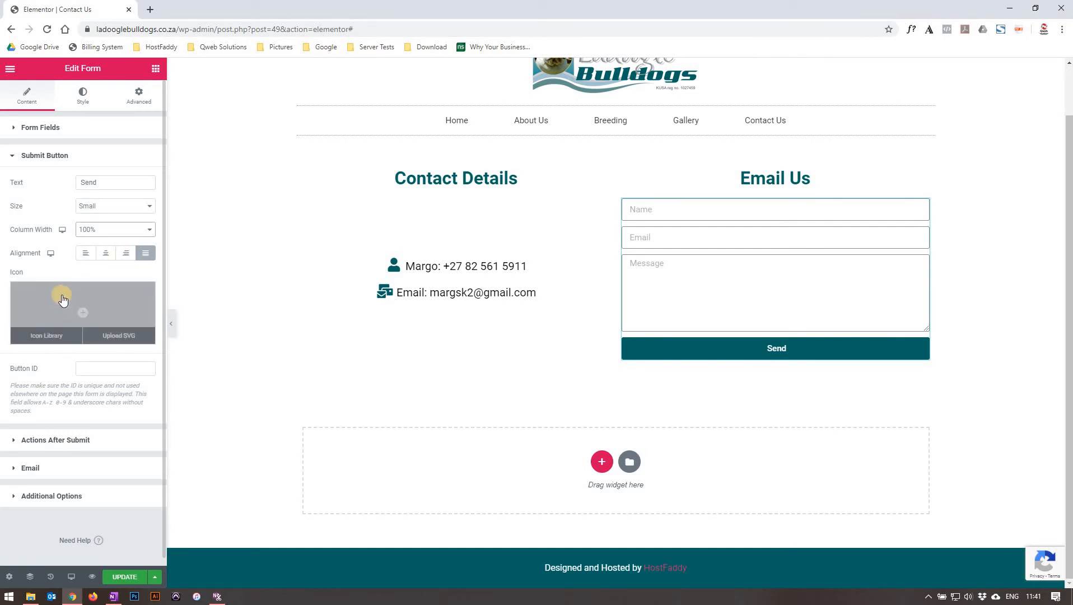
Check the form's actions after submit, email delivery settings and additional options
left_click(51, 442)
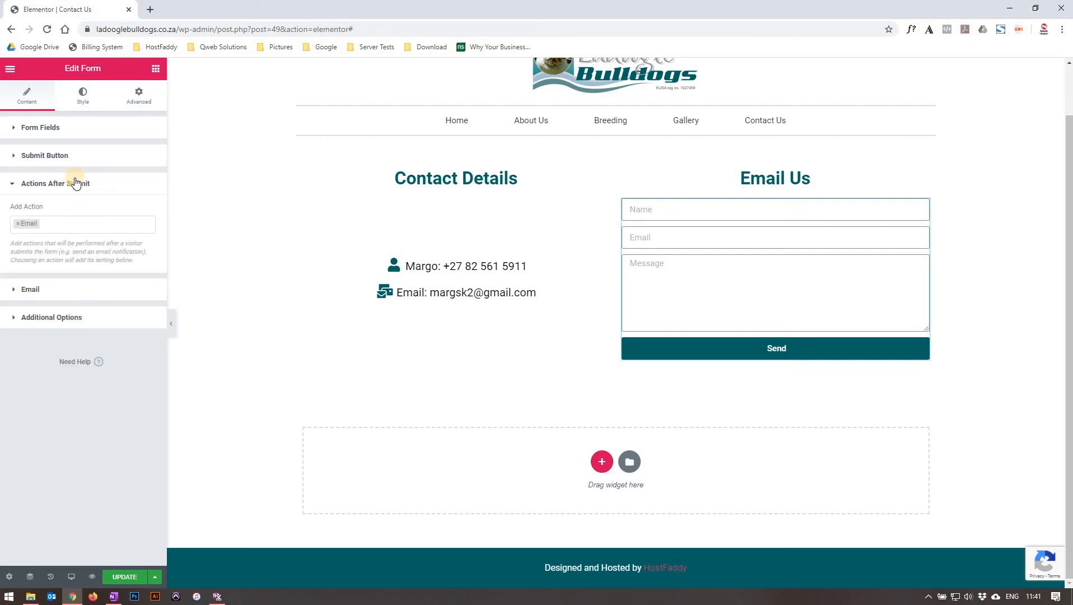
left_click(67, 290)
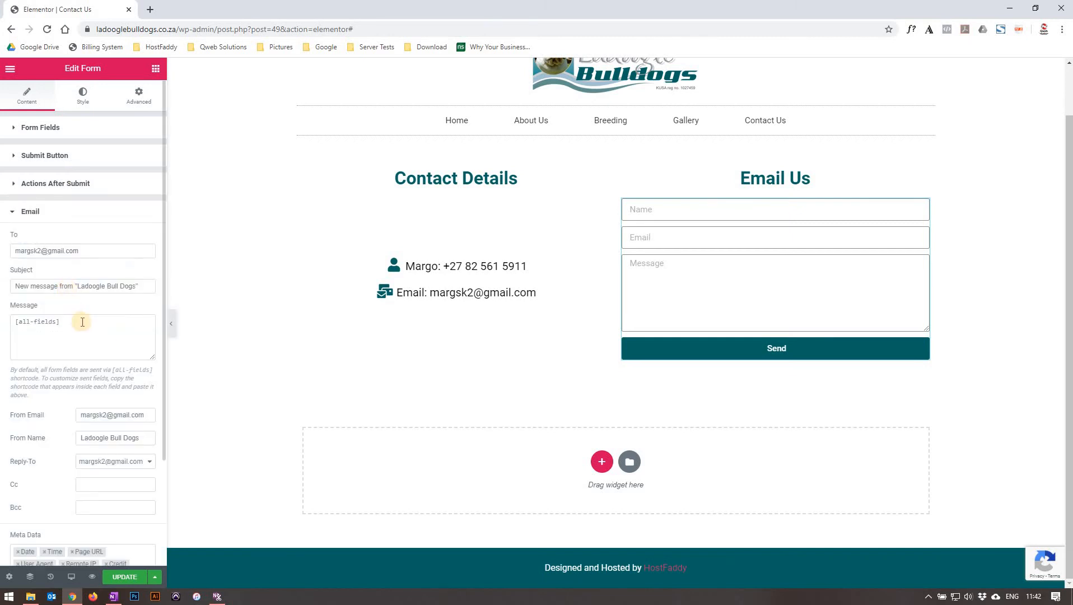
scroll(83, 325, "down", 3)
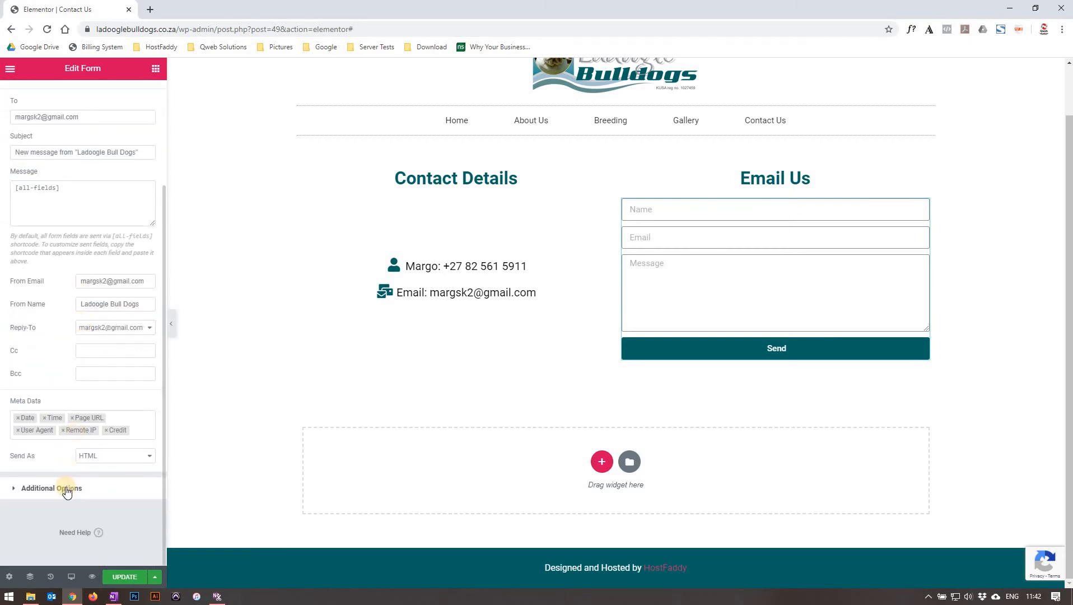
left_click(66, 489)
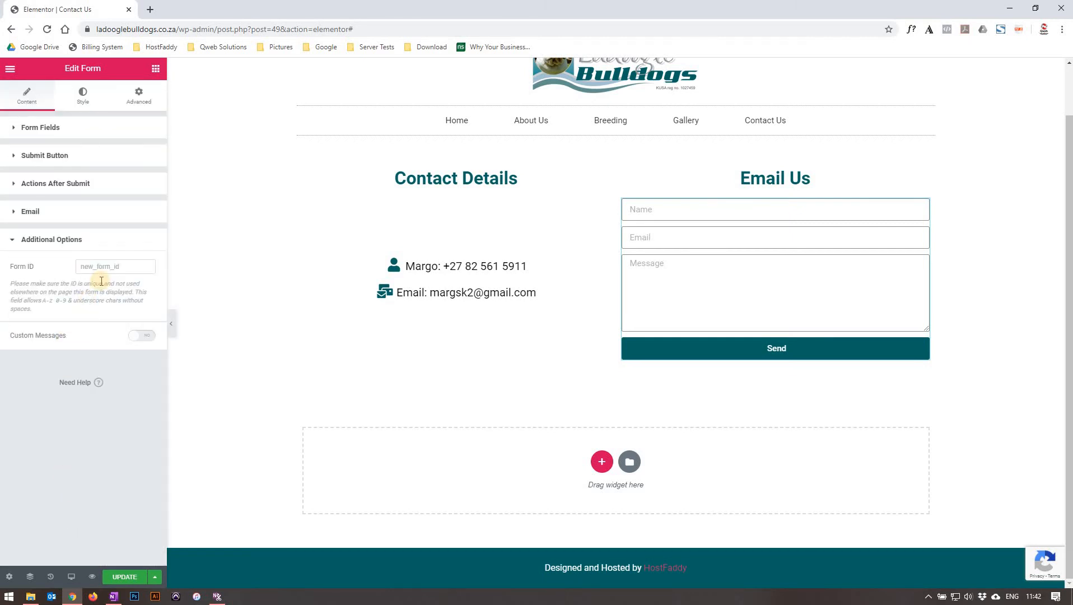
Try a wider columns gap in the form's style before restoring 10, and check the label and HTML field settings
left_click(81, 104)
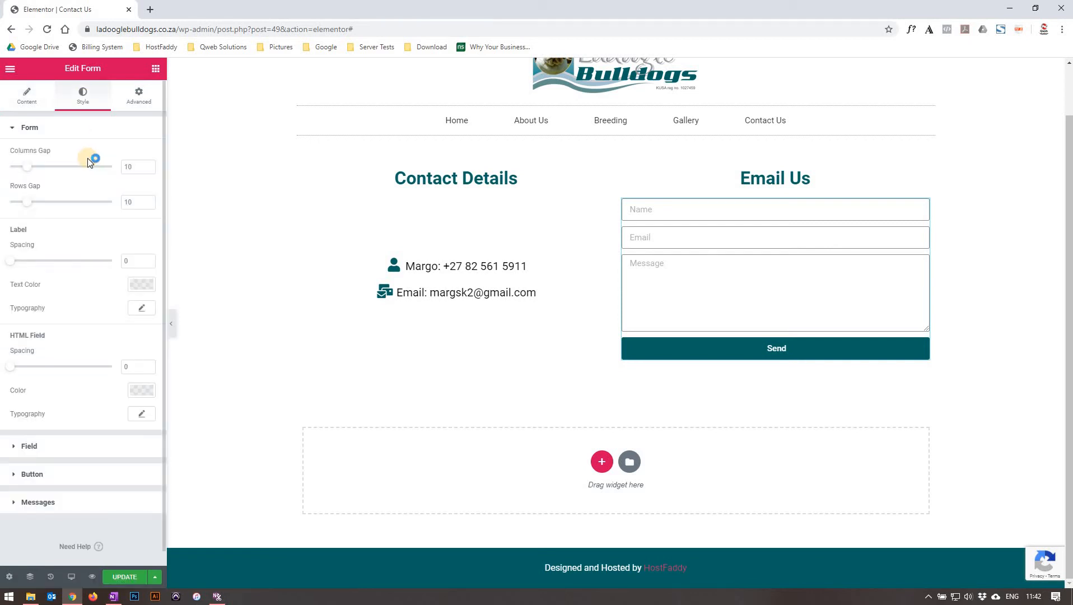
left_click_drag(28, 170, 92, 191)
left_click(138, 163)
left_click(103, 133)
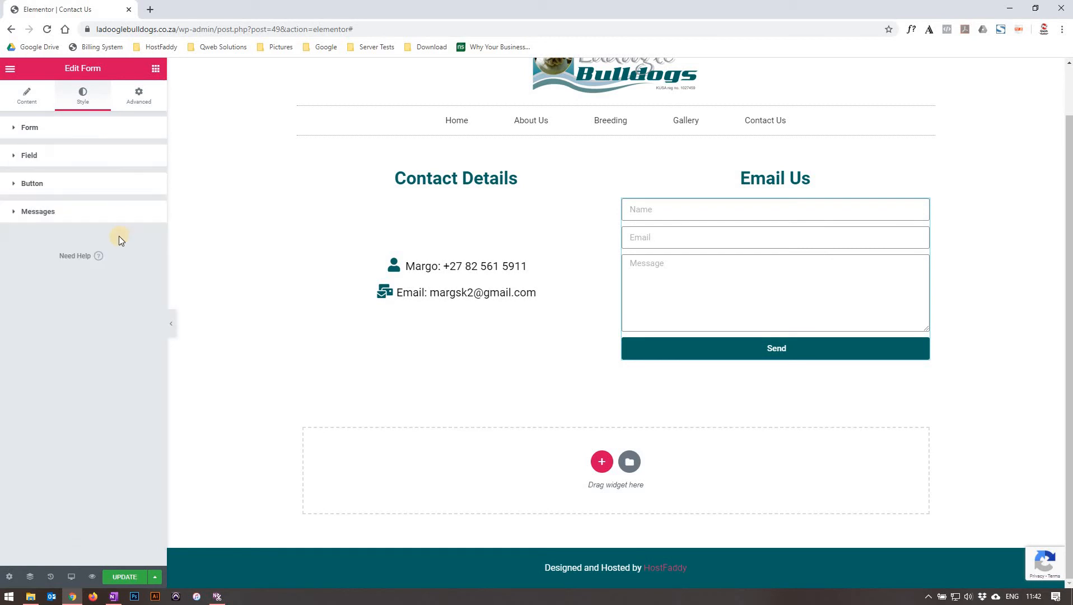
left_click(45, 131)
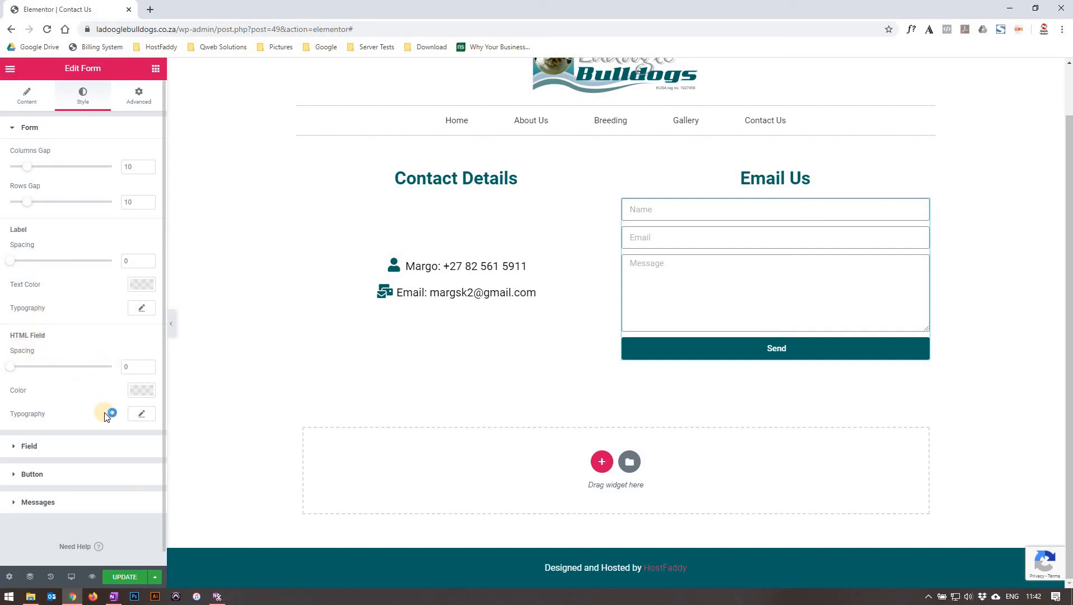
Try red as the text color of the form fields, and clear the color again
left_click(29, 446)
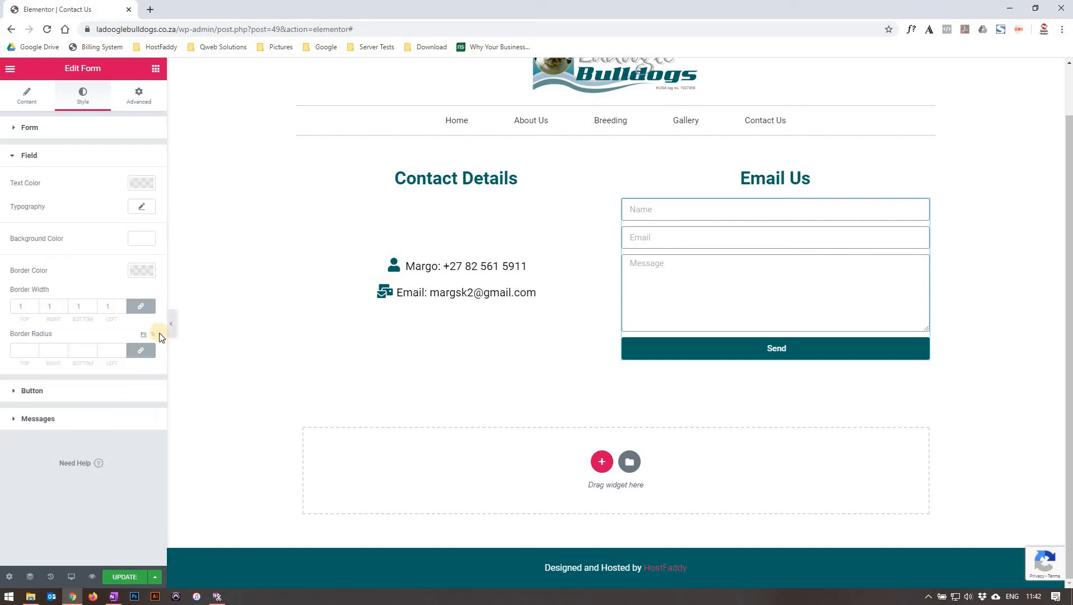
left_click(141, 185)
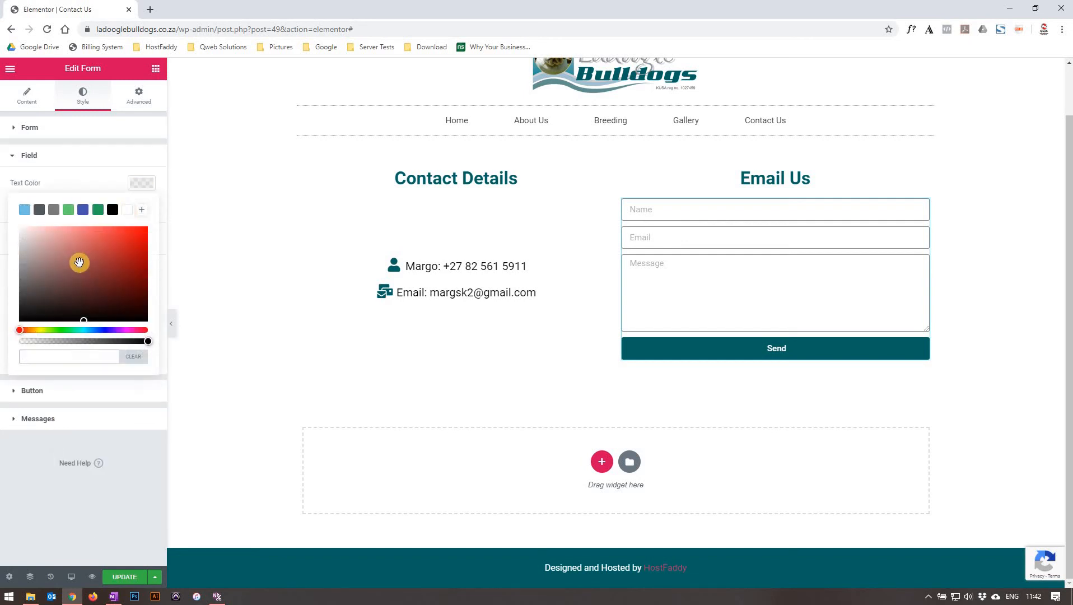
left_click_drag(111, 270, 166, 233)
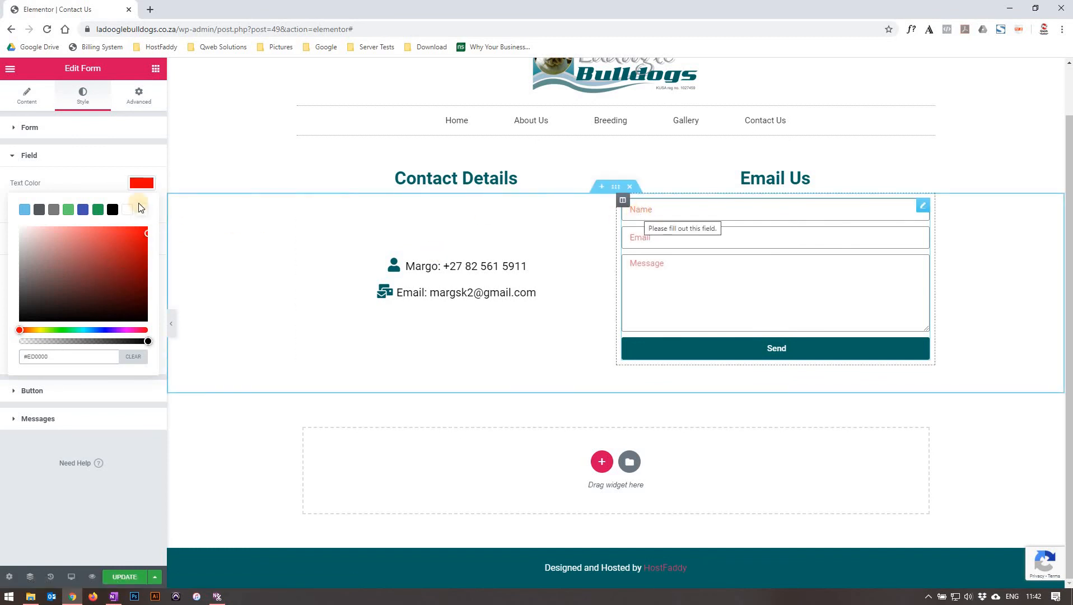
left_click(107, 184)
left_click(141, 190)
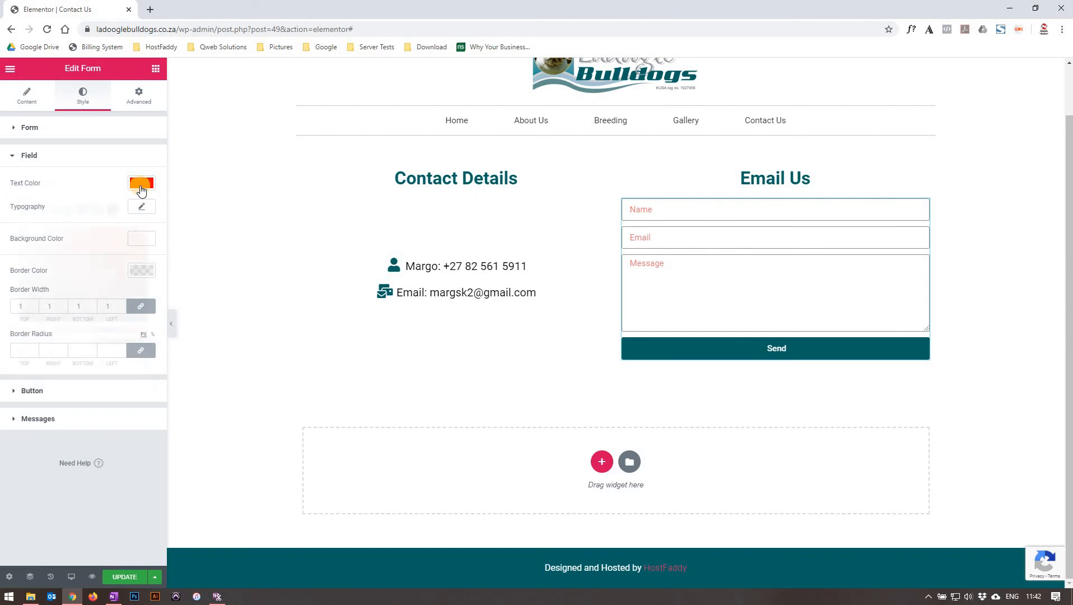
left_click(133, 357)
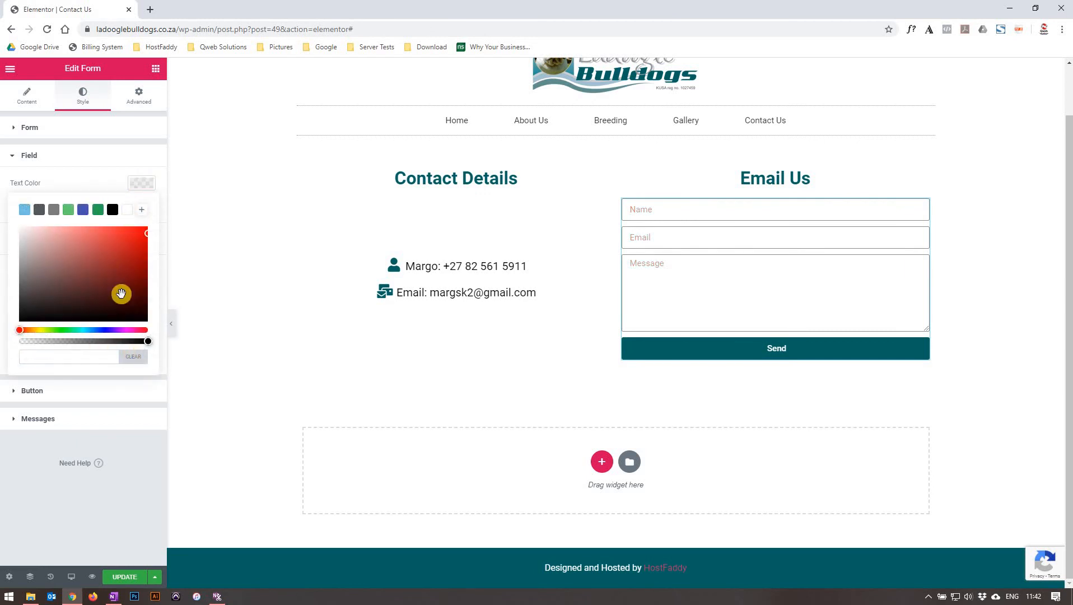
left_click(137, 179)
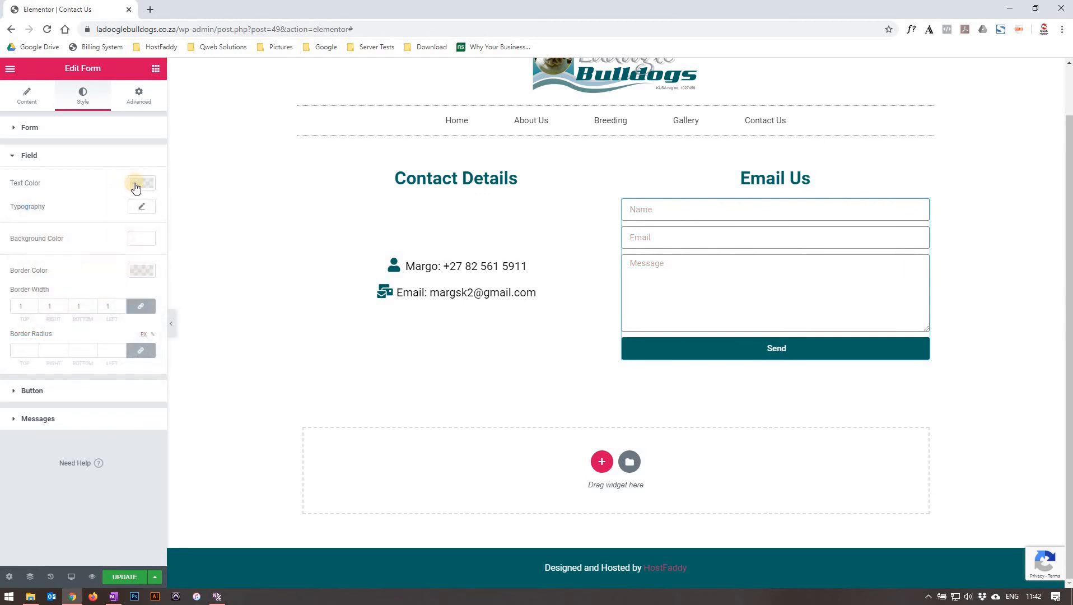
Try enlarging the form fields' text to 27 px, clear the size and restore the default typography
left_click(149, 208)
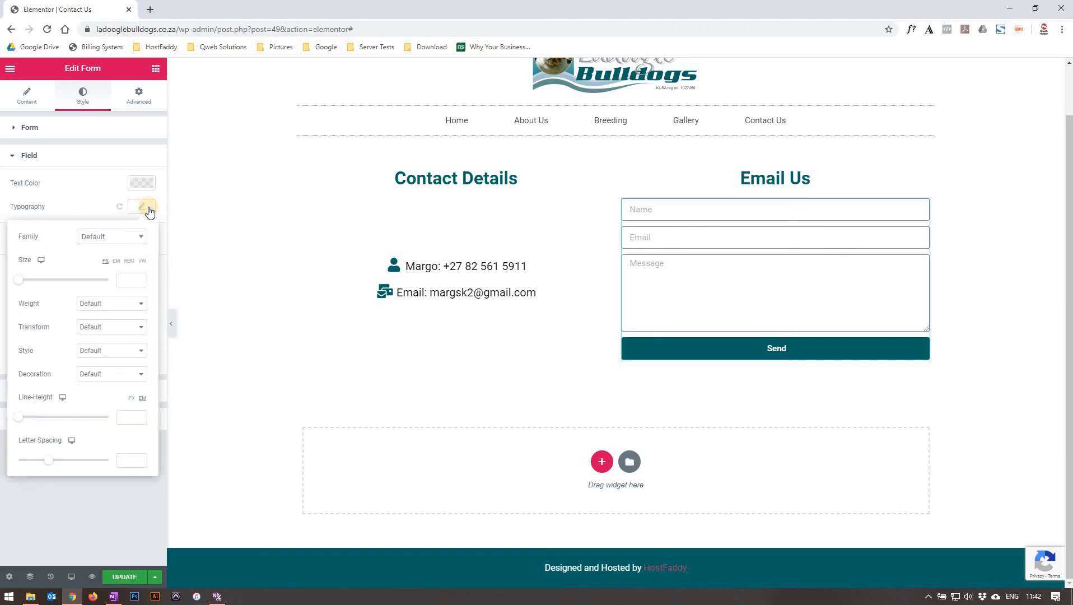
left_click(107, 239)
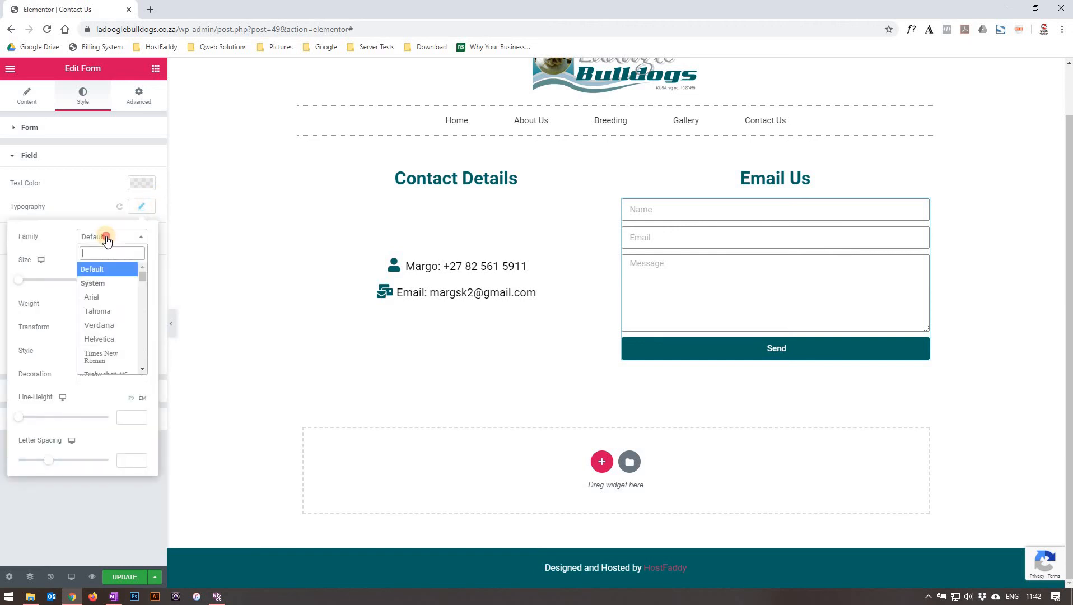
left_click(68, 271)
left_click_drag(16, 273, 32, 291)
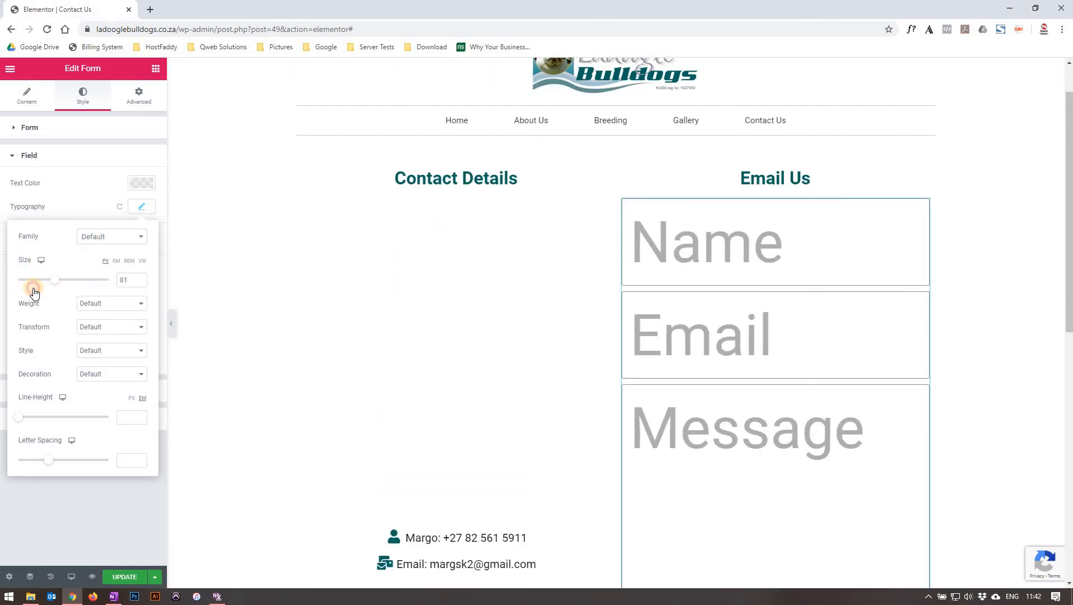
left_click_drag(130, 279, 43, 264)
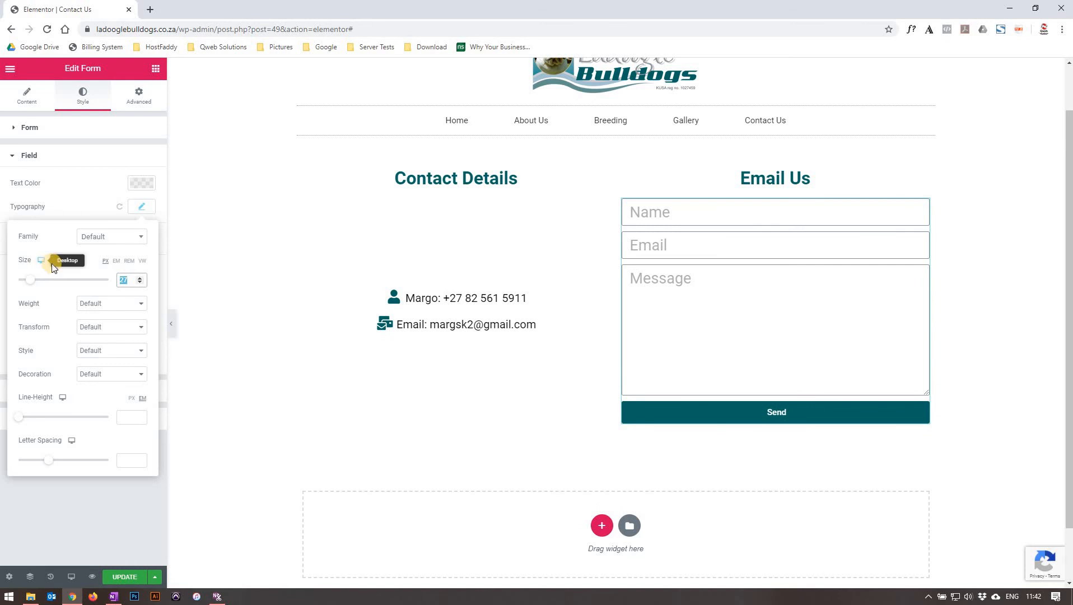
key("BackSpace")
left_click(55, 240)
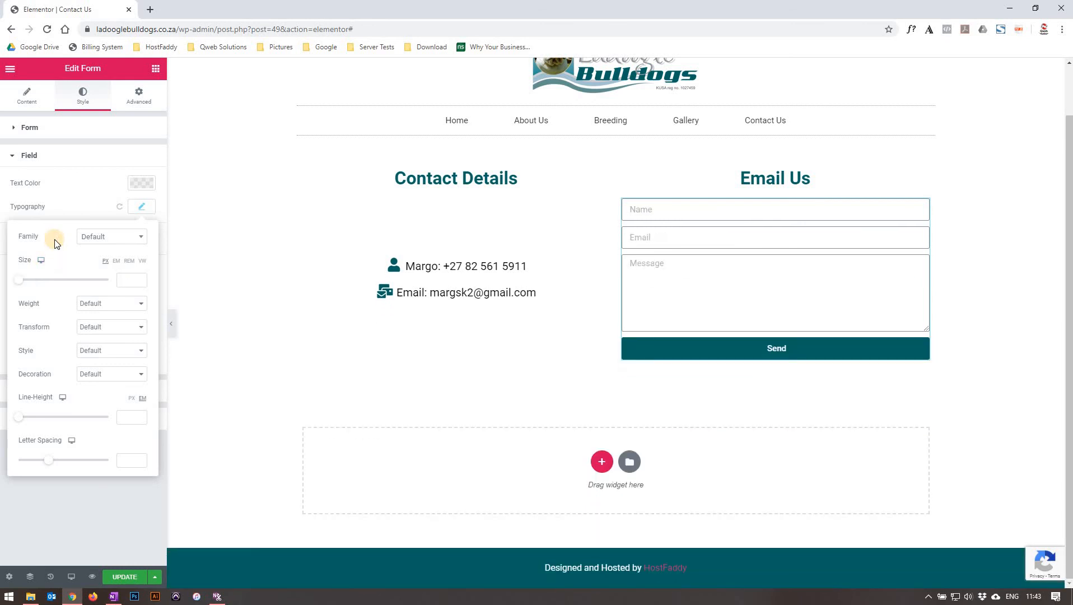
left_click(143, 208)
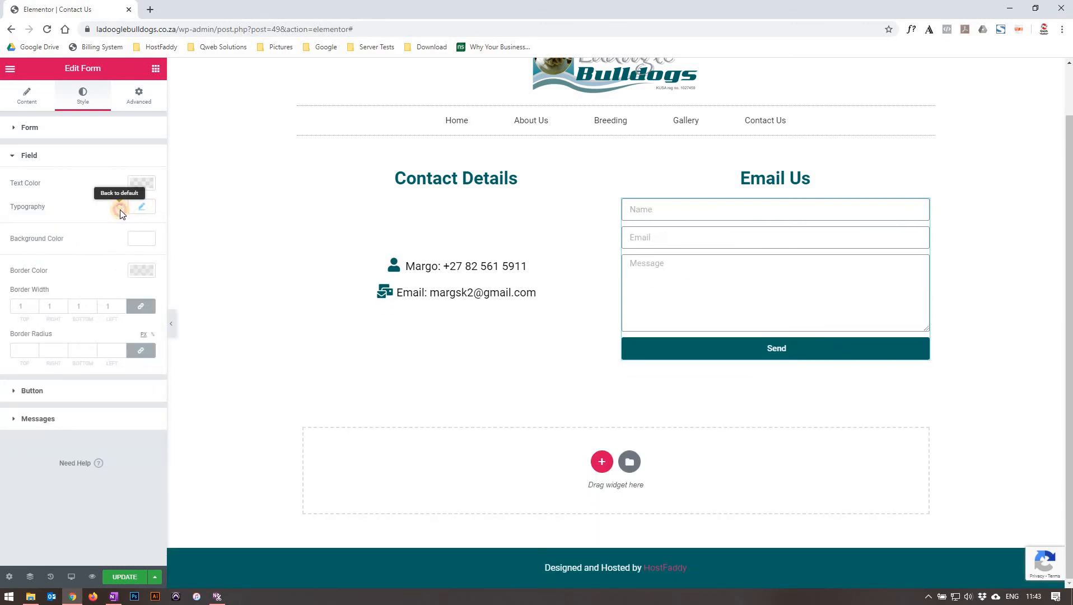
Clear the form fields' background color after trying a light red and white, and check the border color setting
left_click(142, 239)
left_click_drag(121, 297, 168, 295)
left_click(127, 265)
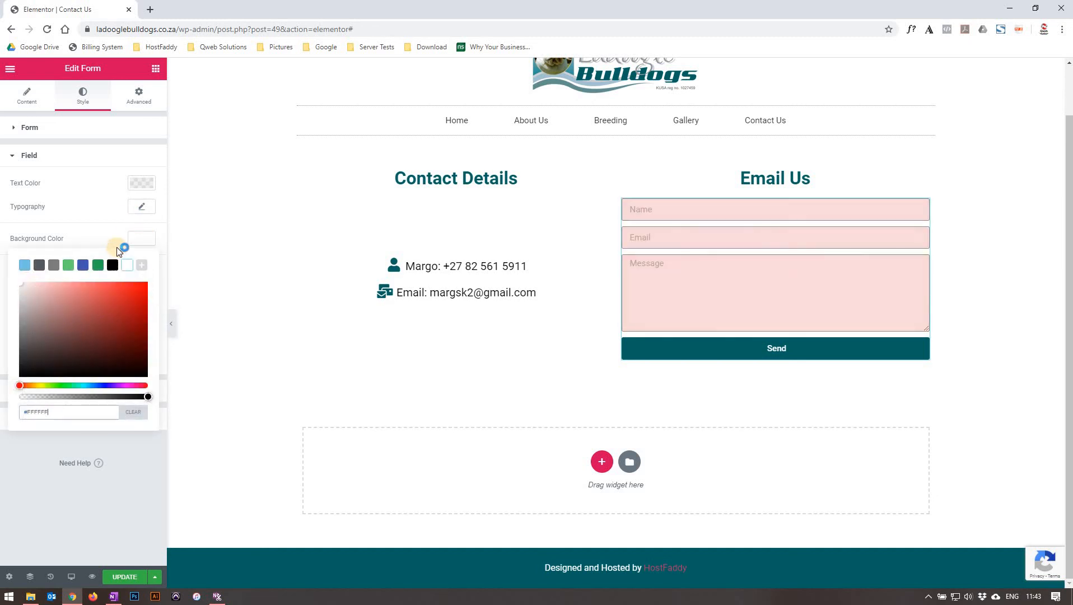
left_click(130, 412)
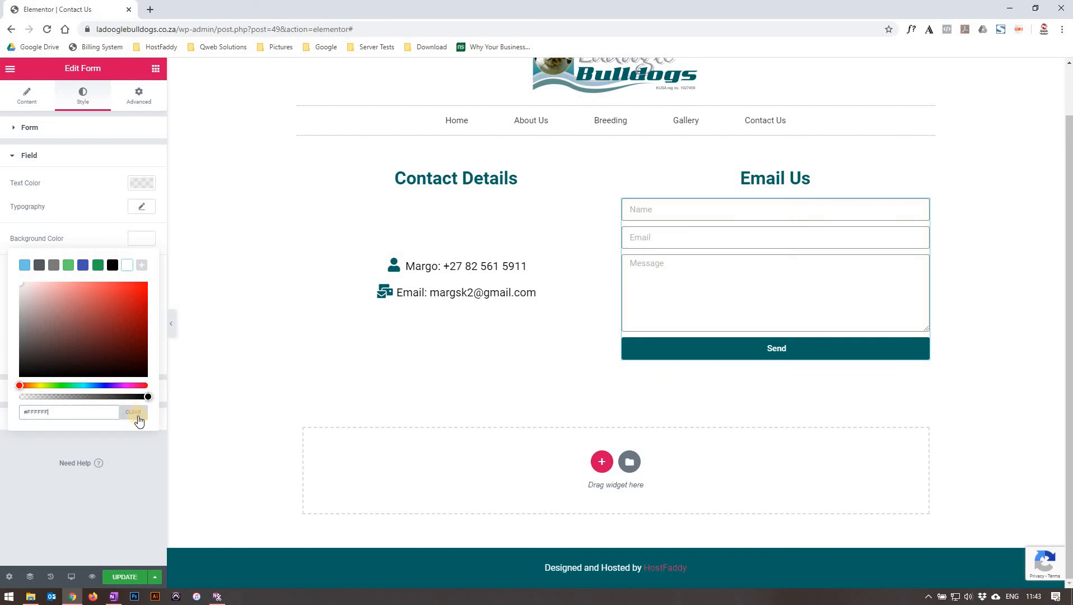
left_click(136, 415)
left_click(133, 236)
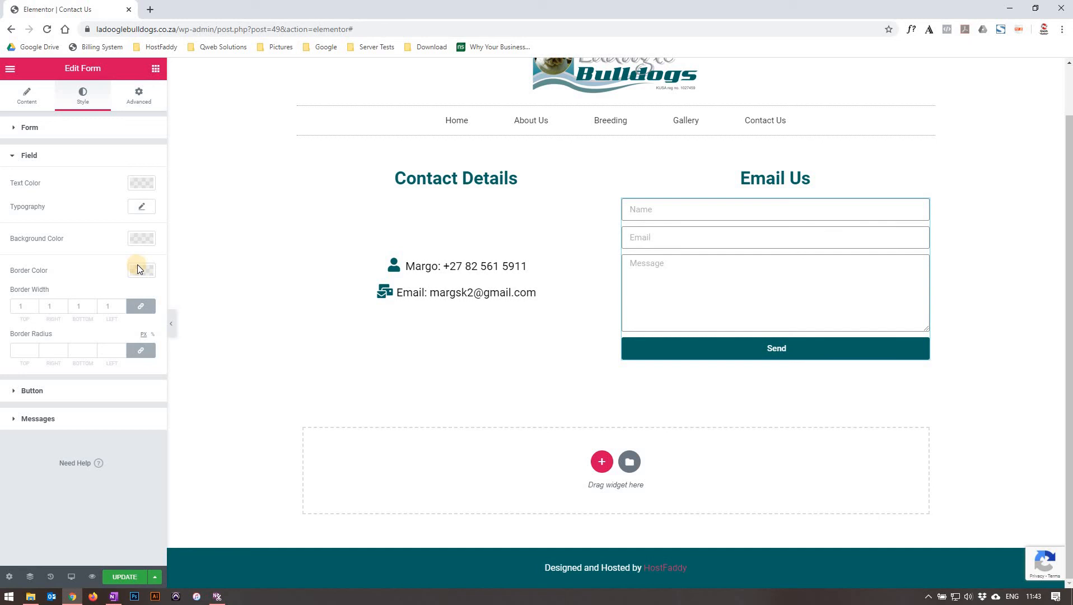
left_click(138, 270)
Try a red hover background color on the form's Send button, and clear it again
left_click(83, 387)
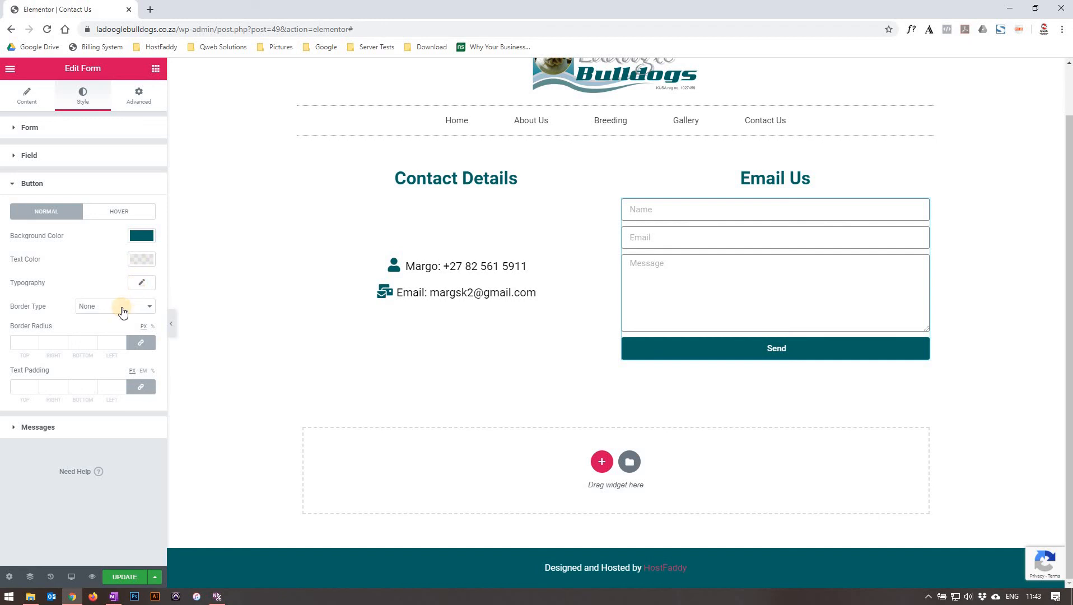
left_click(109, 219)
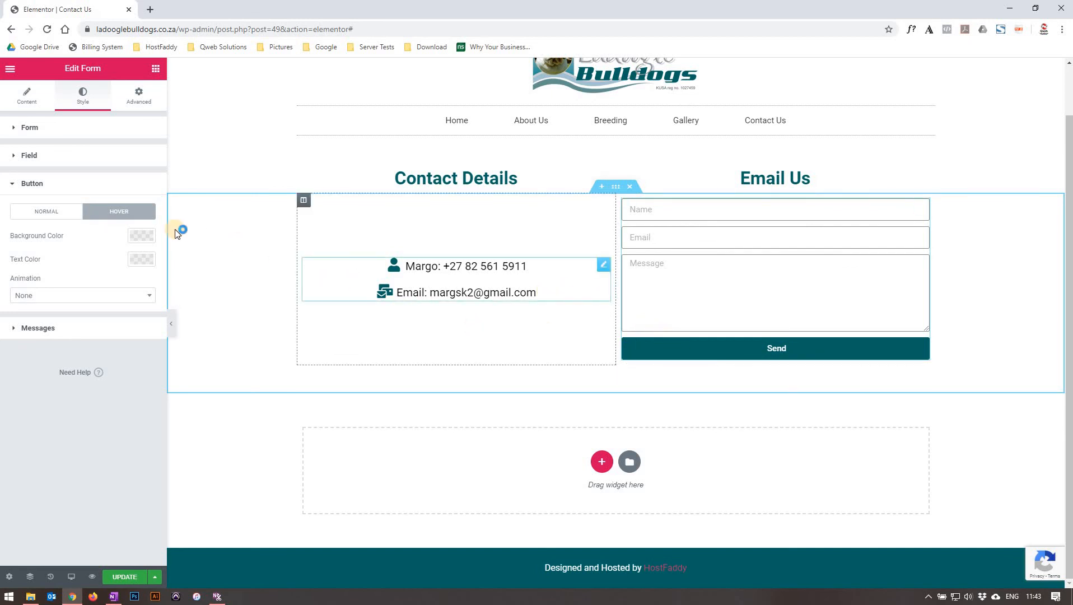
left_click(135, 239)
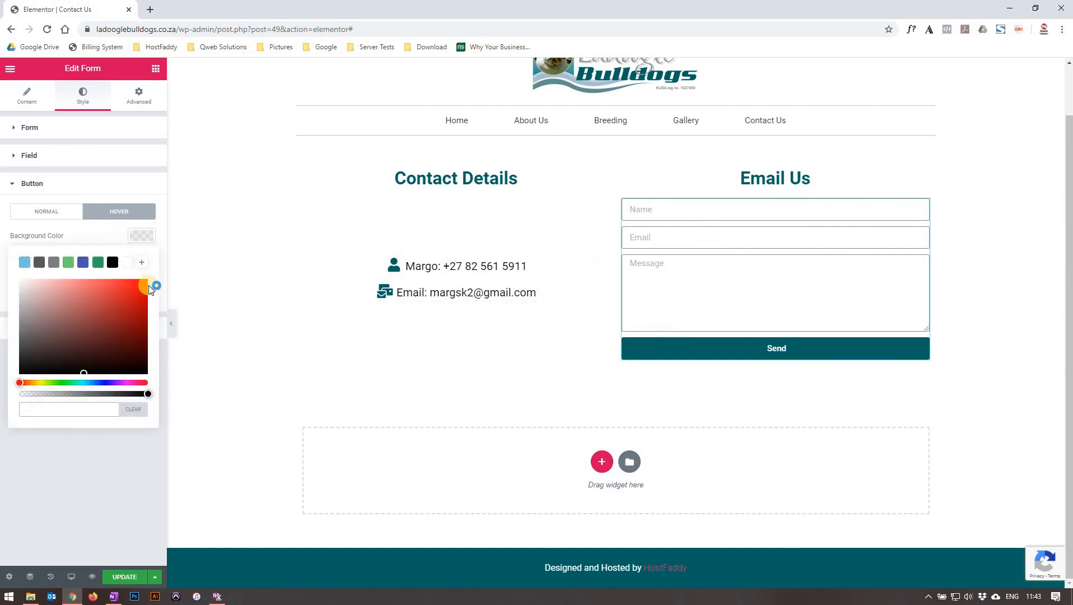
left_click_drag(175, 286, 174, 290)
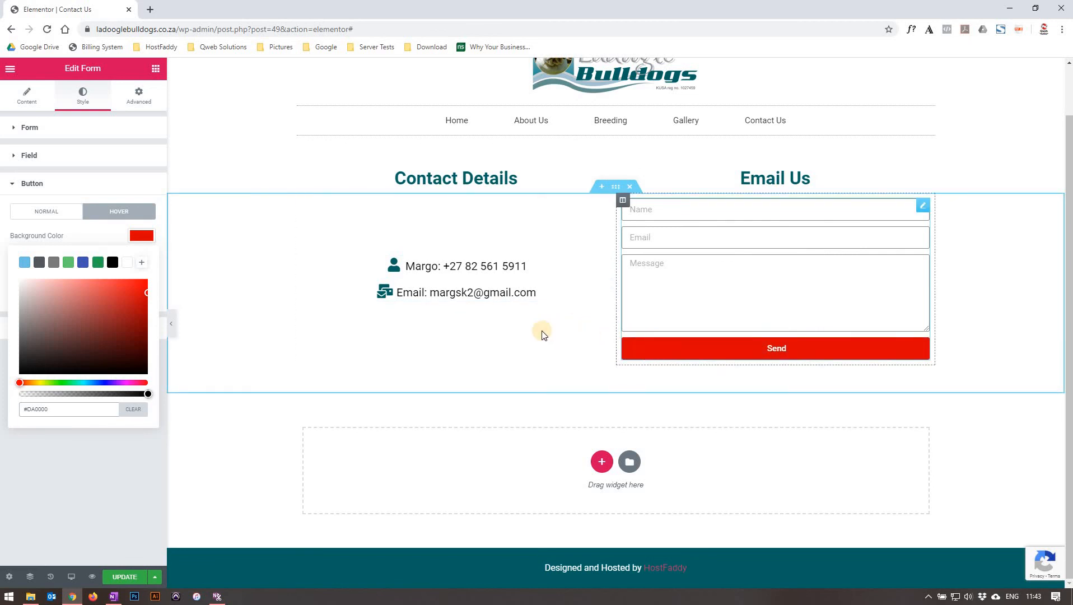
left_click_drag(125, 331, 140, 391)
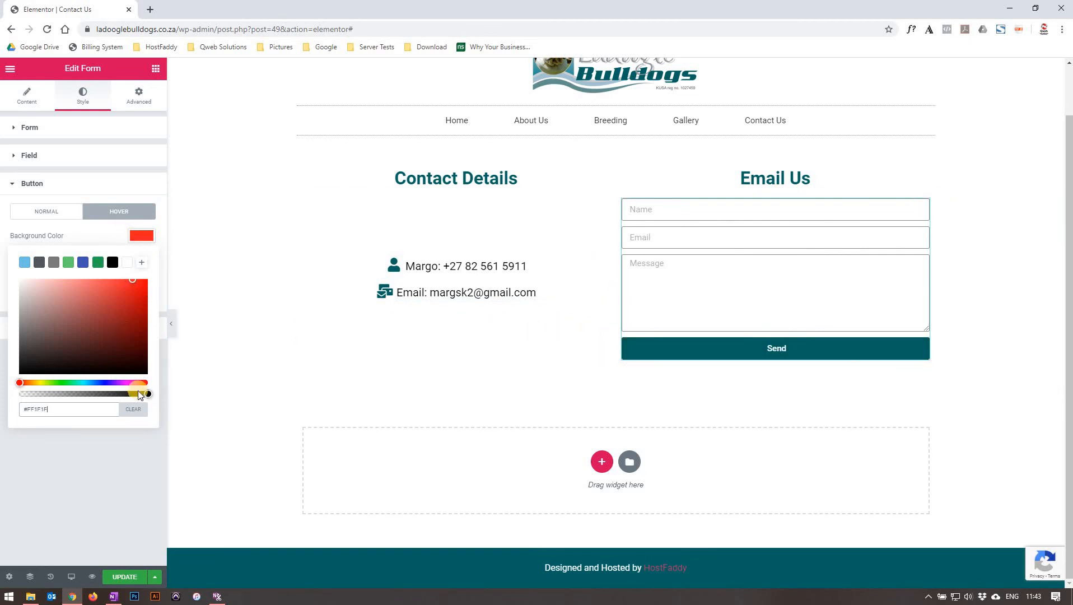
left_click(140, 412)
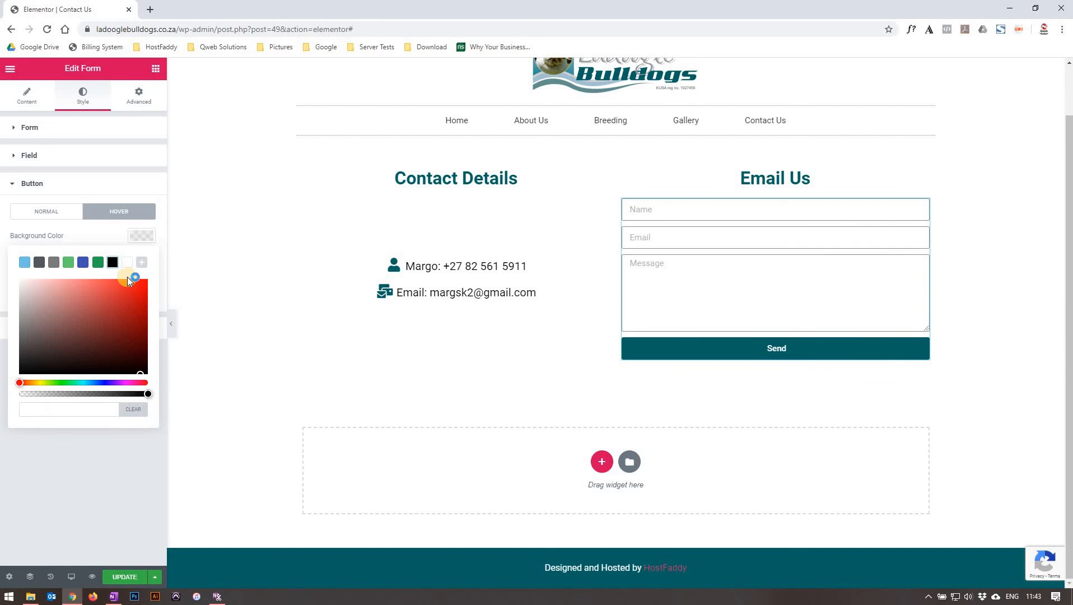
left_click(142, 236)
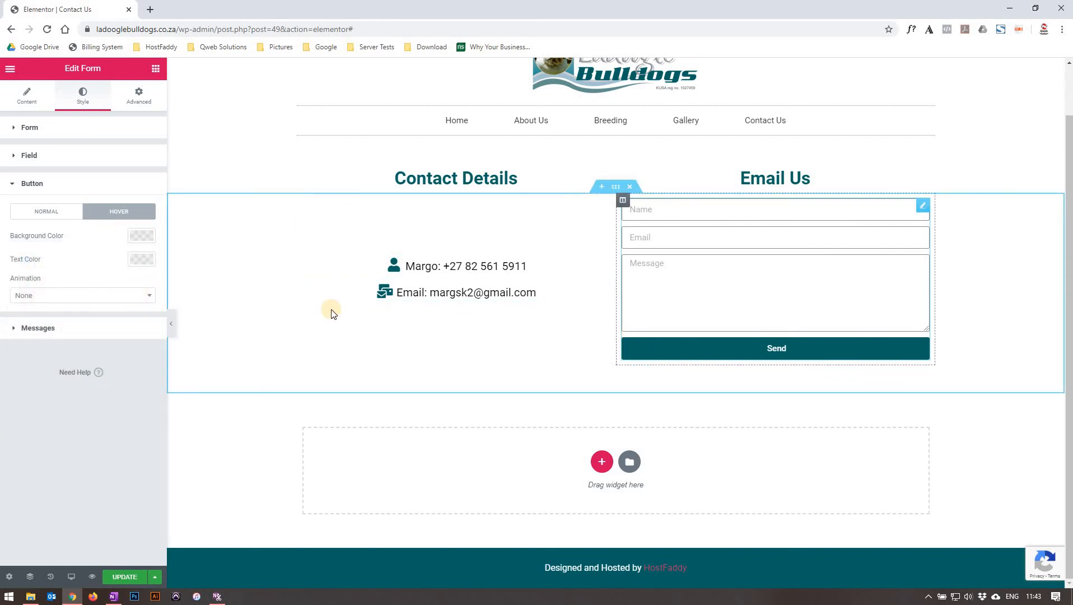
Check the typography and color options for the form's success, error and inline messages
left_click(78, 333)
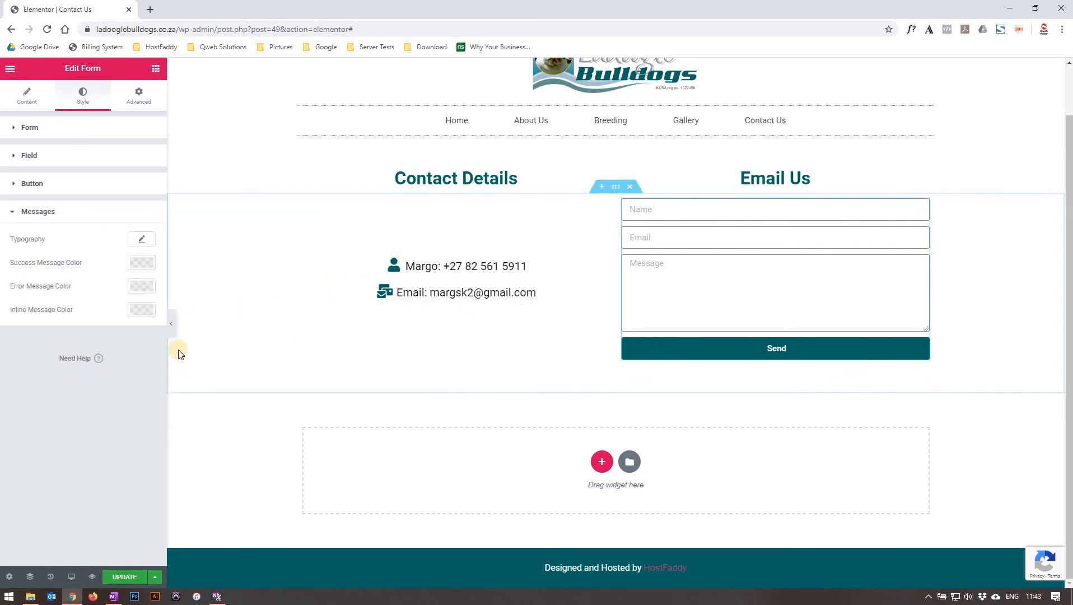
Try entering "this is a message" in the contact form's Message field, and clear the text again
left_click(733, 276)
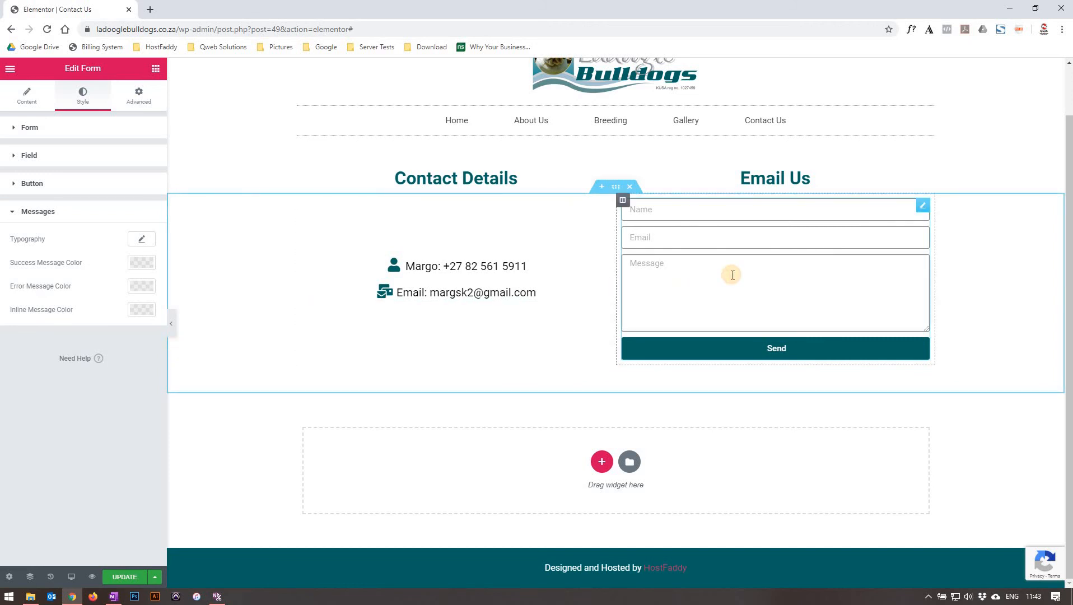
type("this is a message")
key("ctrl+a")
key("BackSpace")
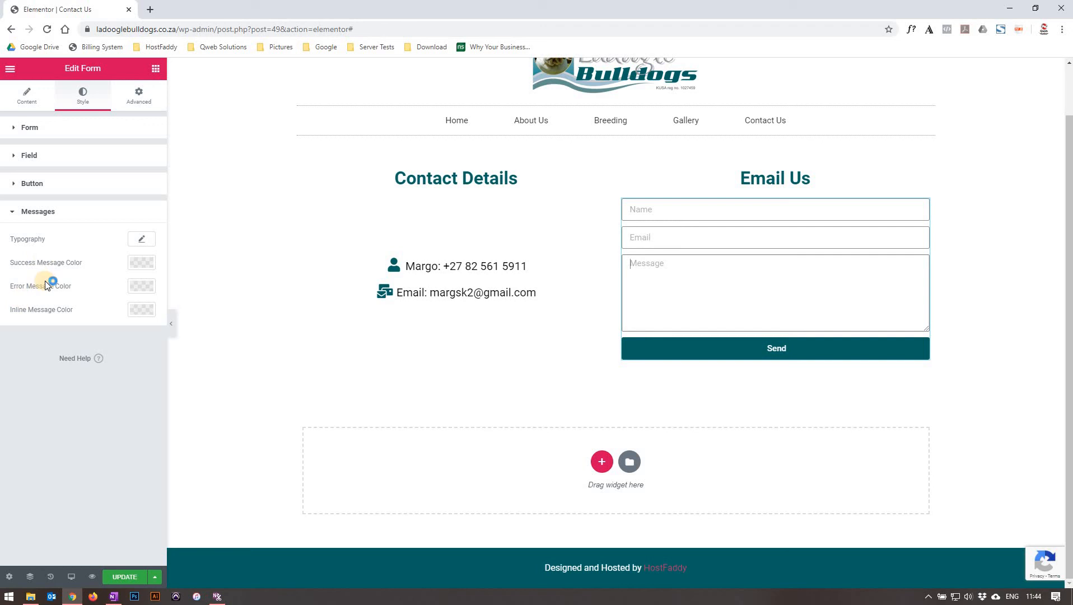
Check the contact form's advanced settings for margin and padding, background and border
left_click(40, 211)
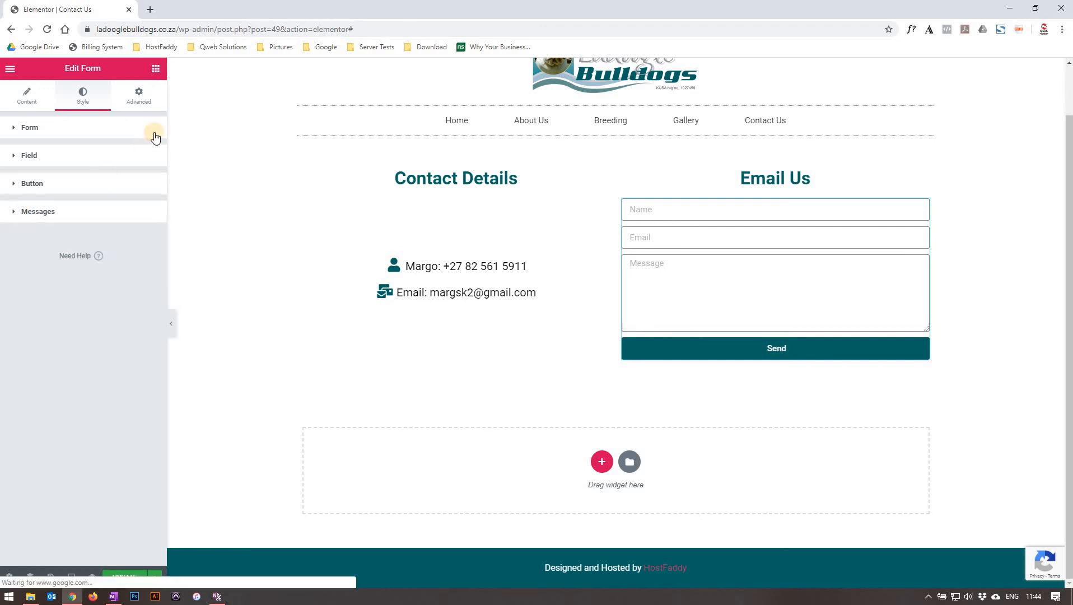
left_click(140, 98)
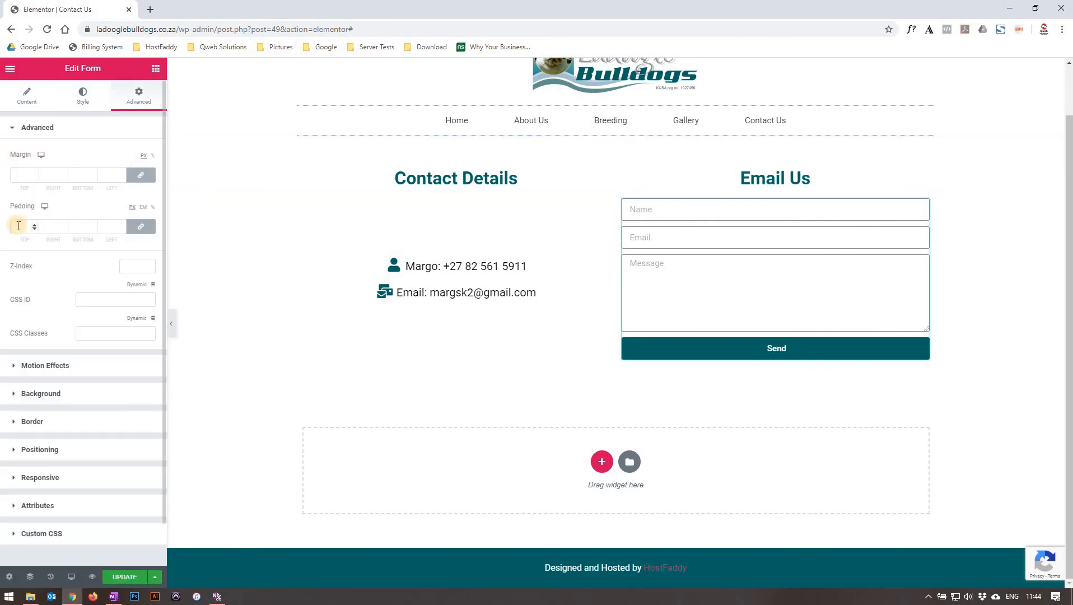
left_click(59, 395)
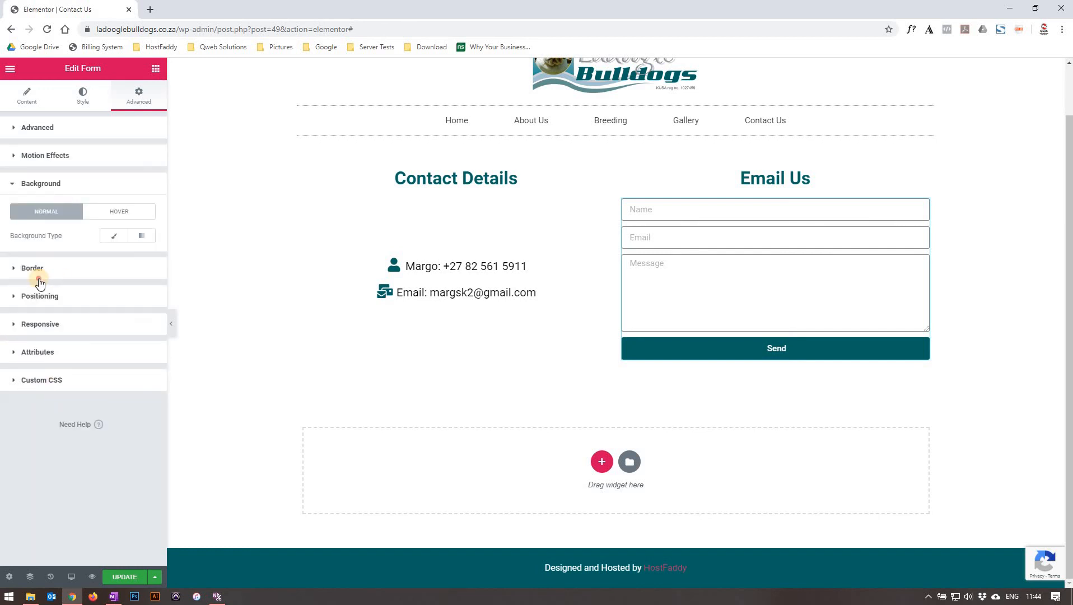
left_click(34, 270)
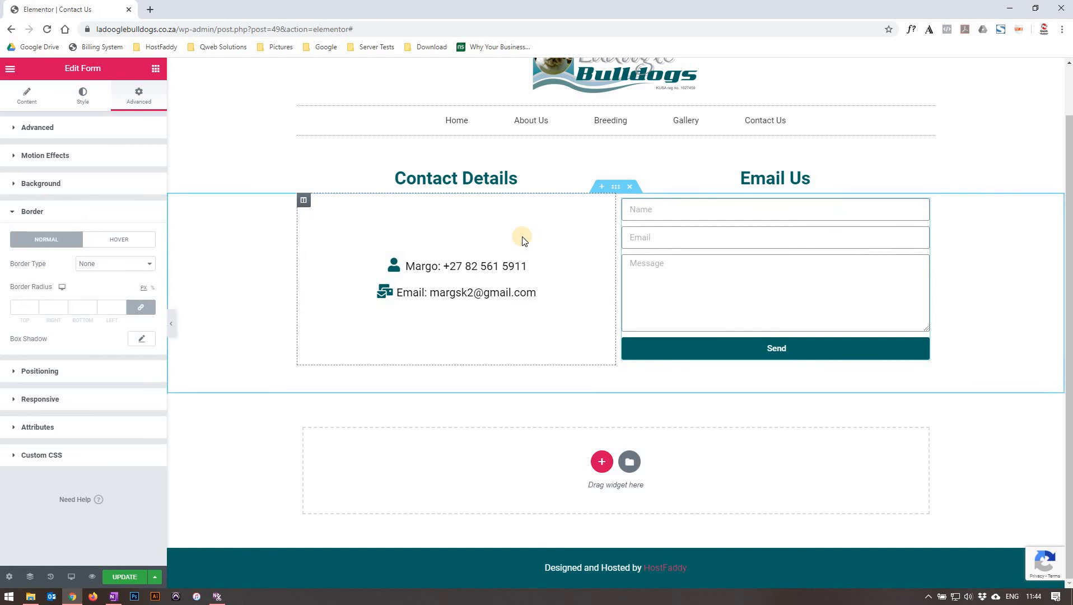